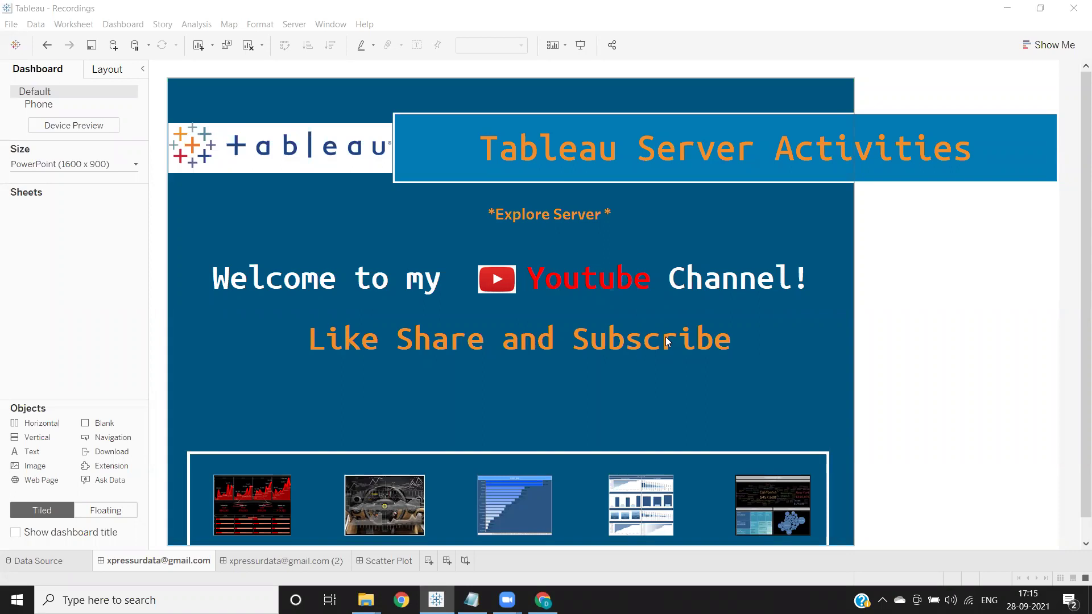
Switch to the Scatter Plot sheet and open the Server menu's publishing options.
click(410, 562)
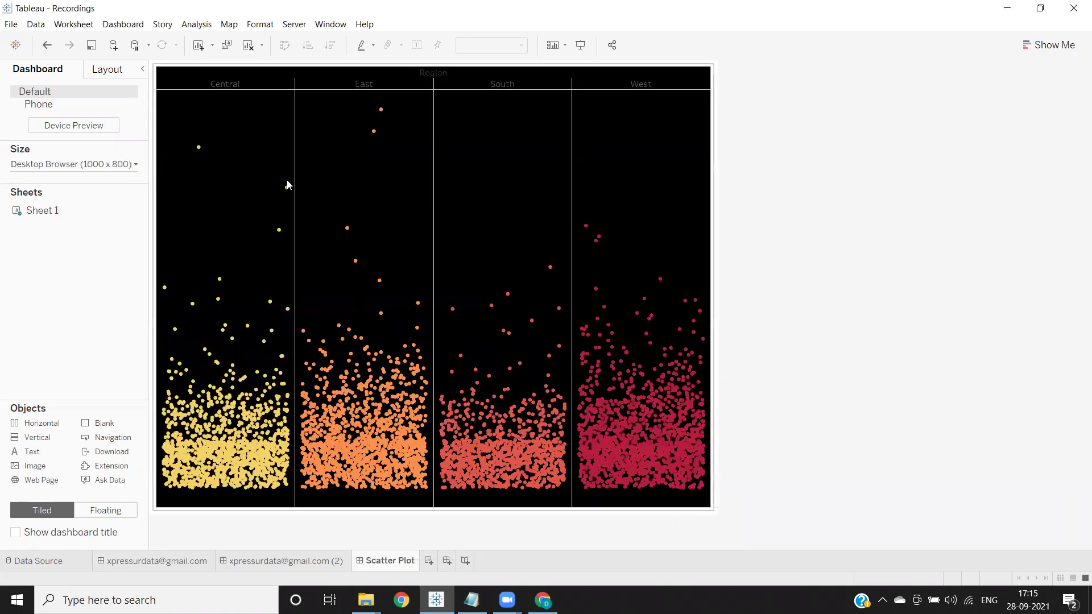
click(290, 25)
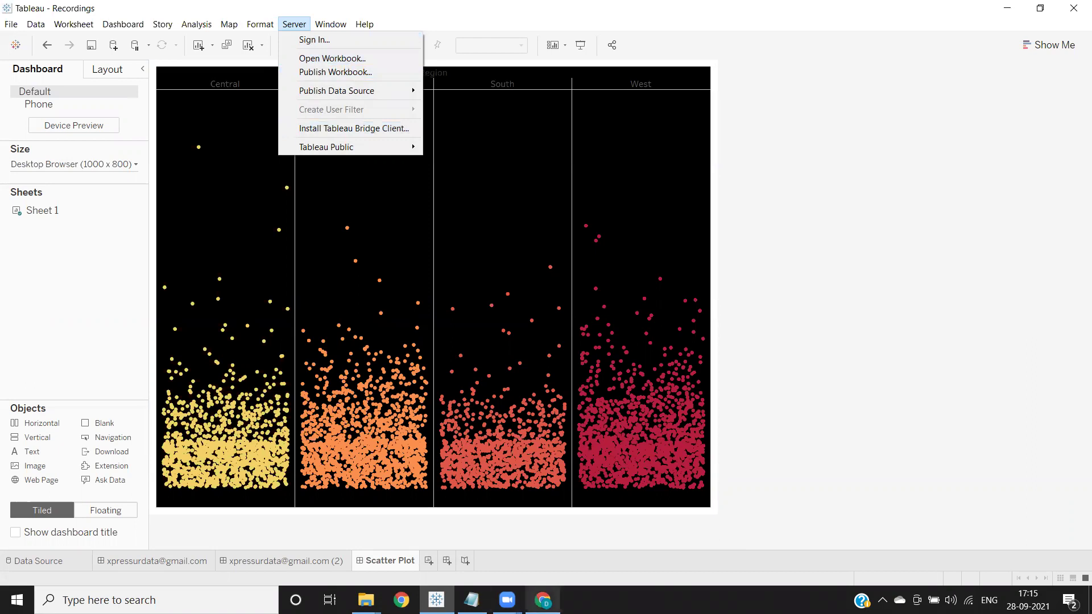
In Tableau Online, open the Line & Area Chart workbook's view from the Dev project.
click(543, 600)
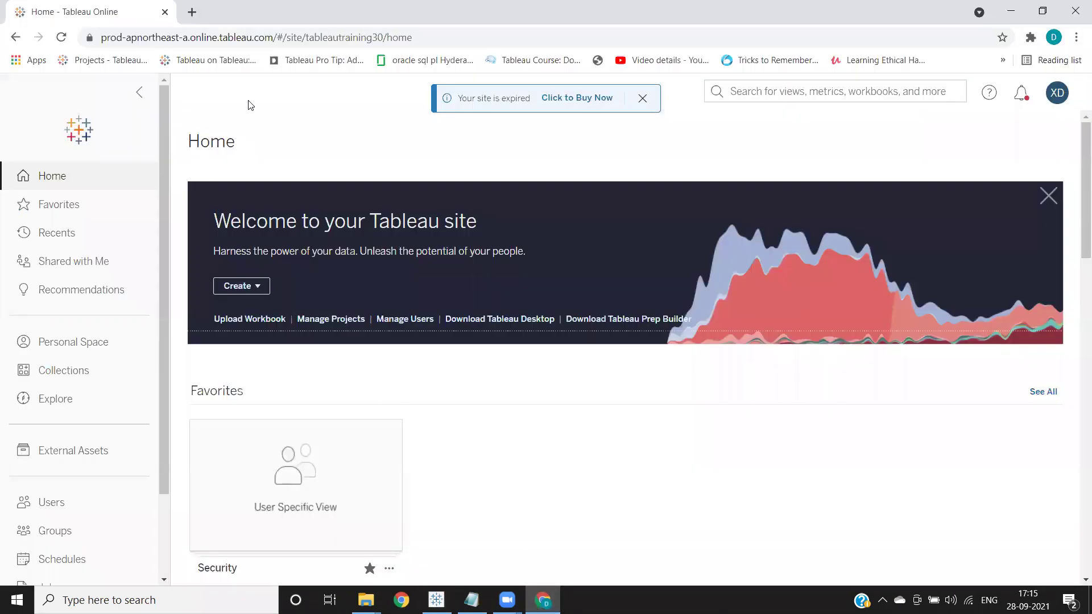
click(63, 407)
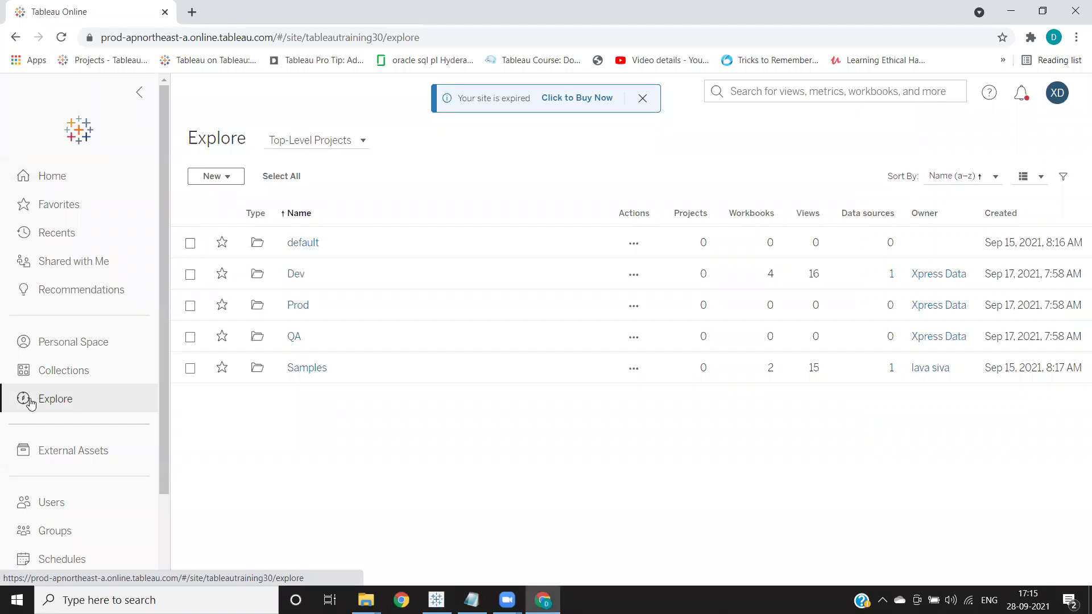
click(296, 274)
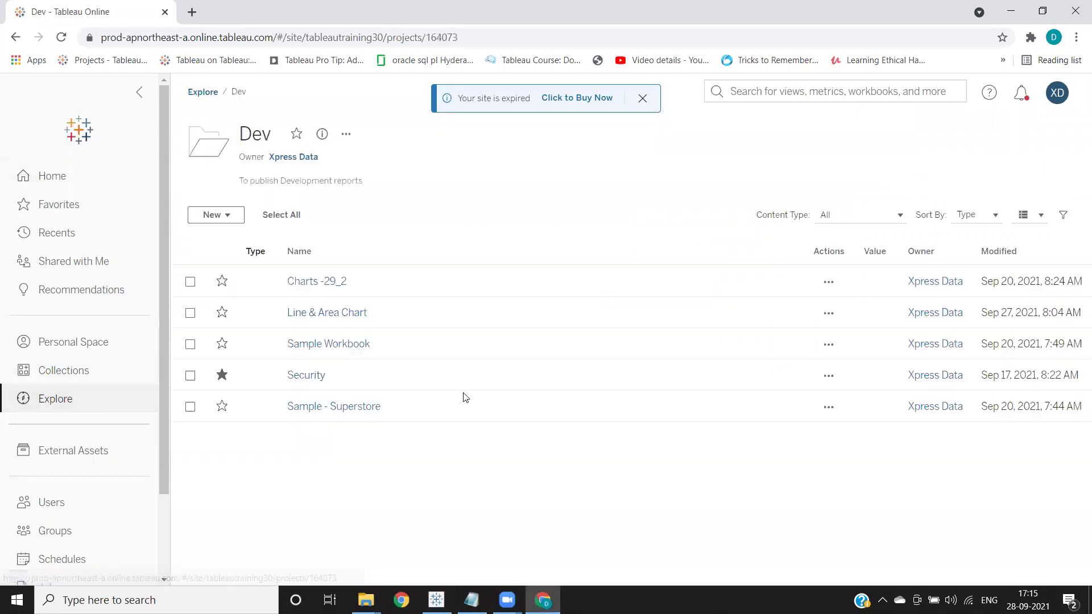
click(309, 314)
click(339, 329)
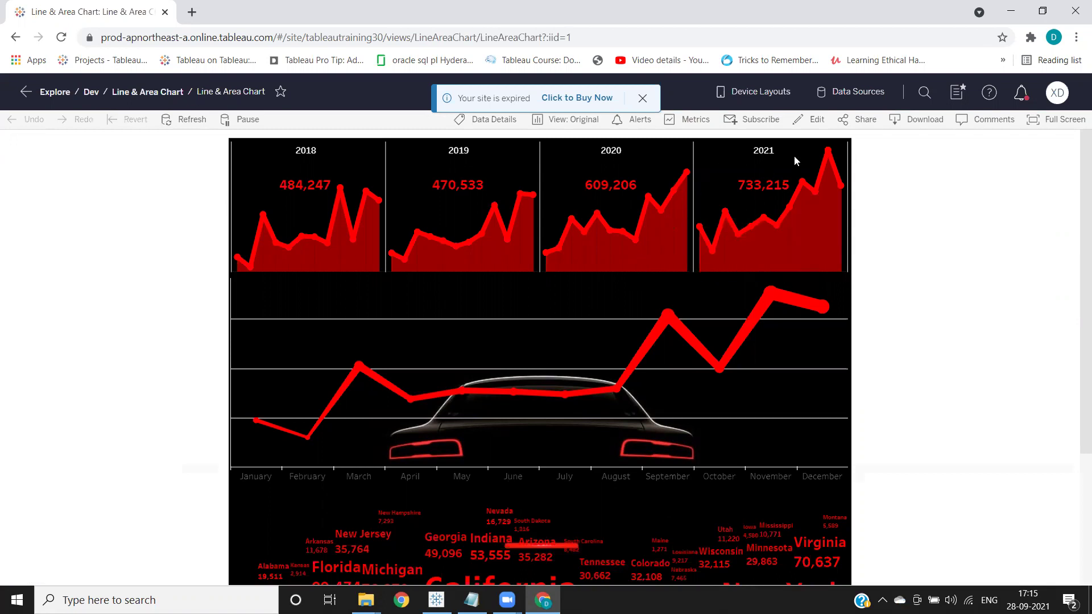
Download the Line & Area Chart view as an image and open Line & Area Chart (1).png.
click(923, 129)
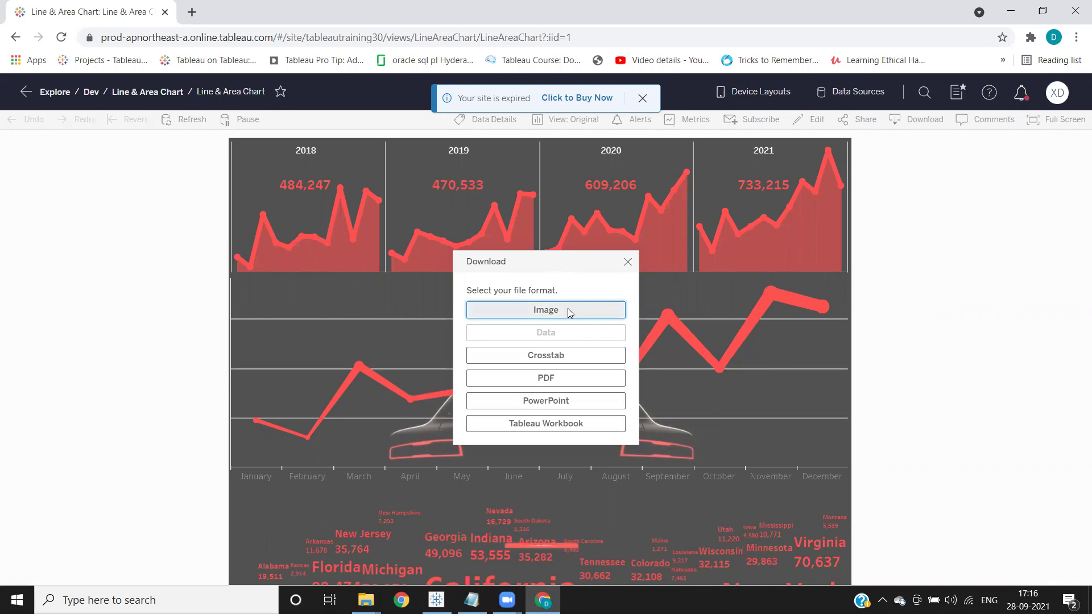
click(532, 309)
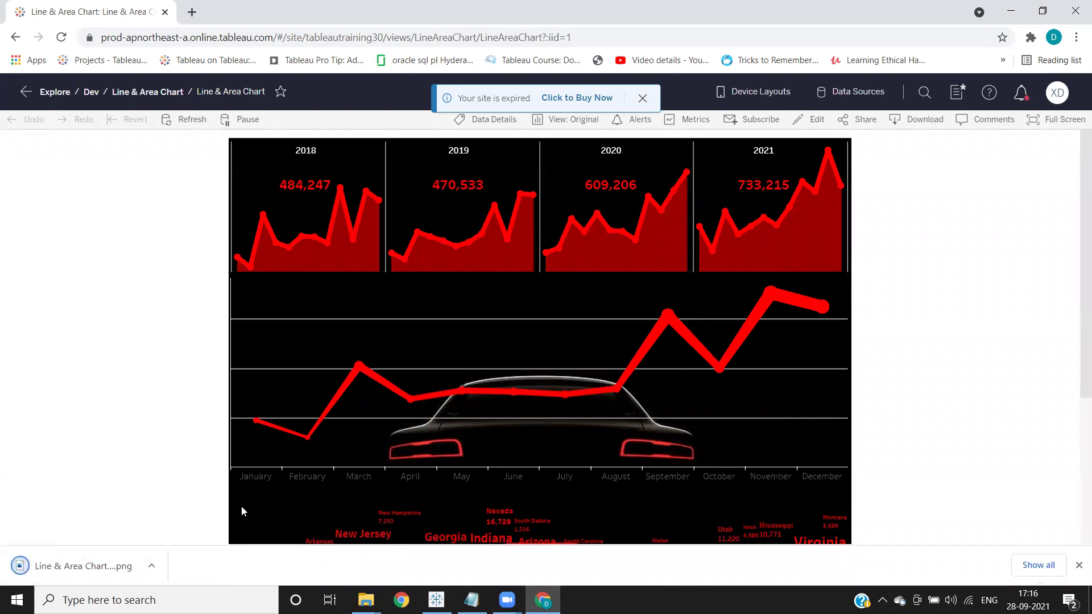
click(97, 571)
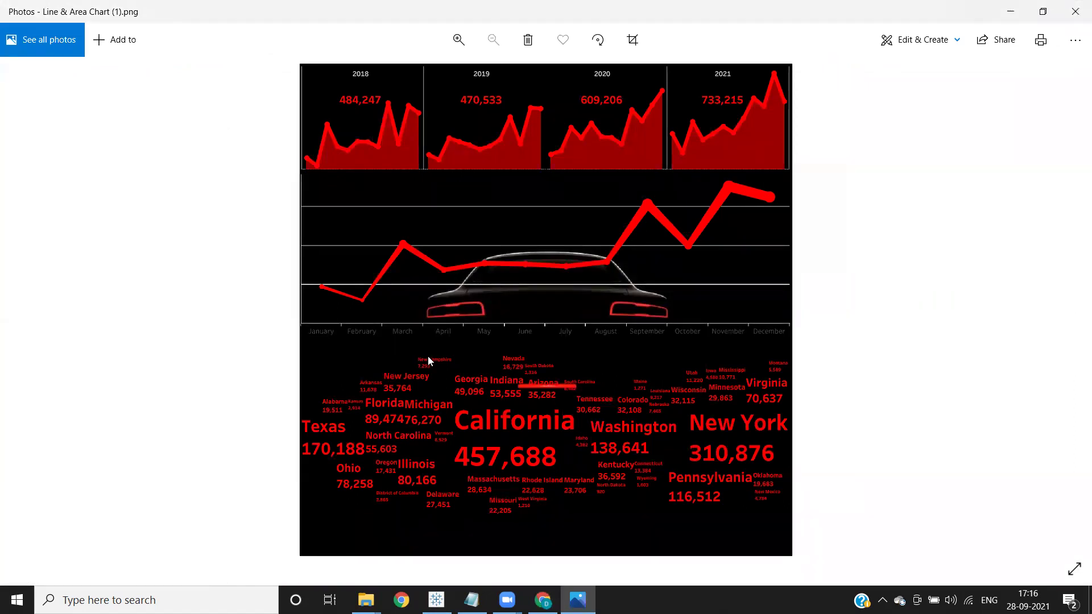
Close the Photos window showing the downloaded dashboard image.
click(1075, 12)
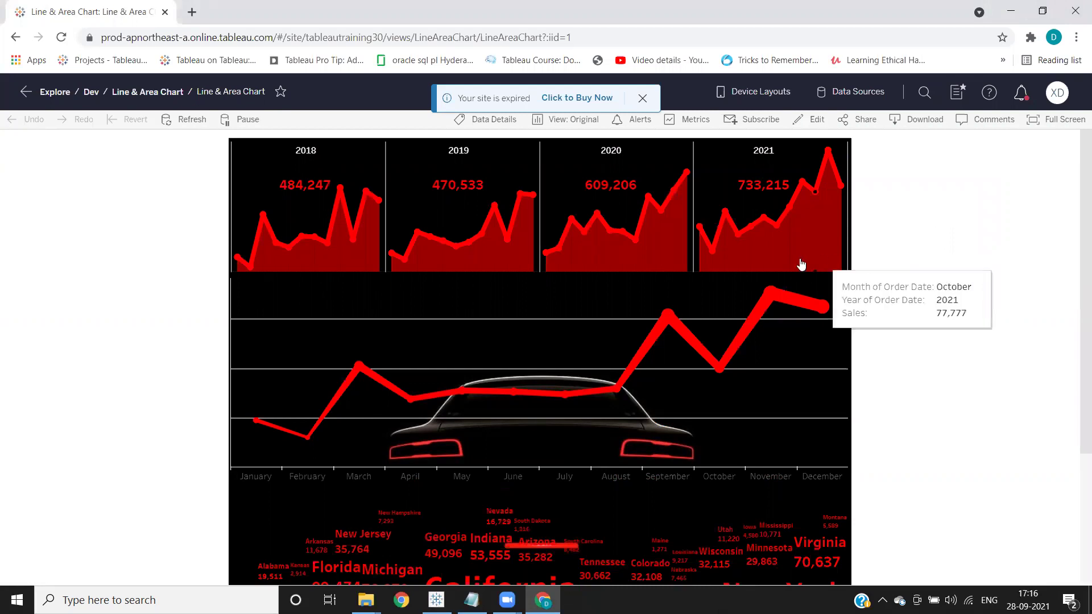
Select the June 2021 point and view its data, showing sales of 52,981.73.
mouse_move(765, 221)
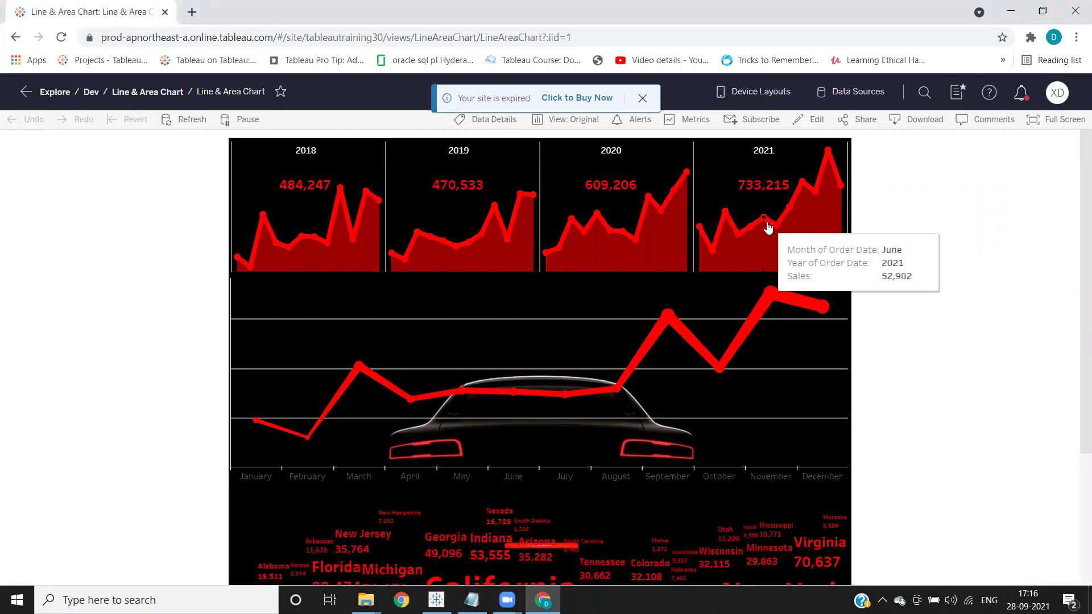
click(765, 221)
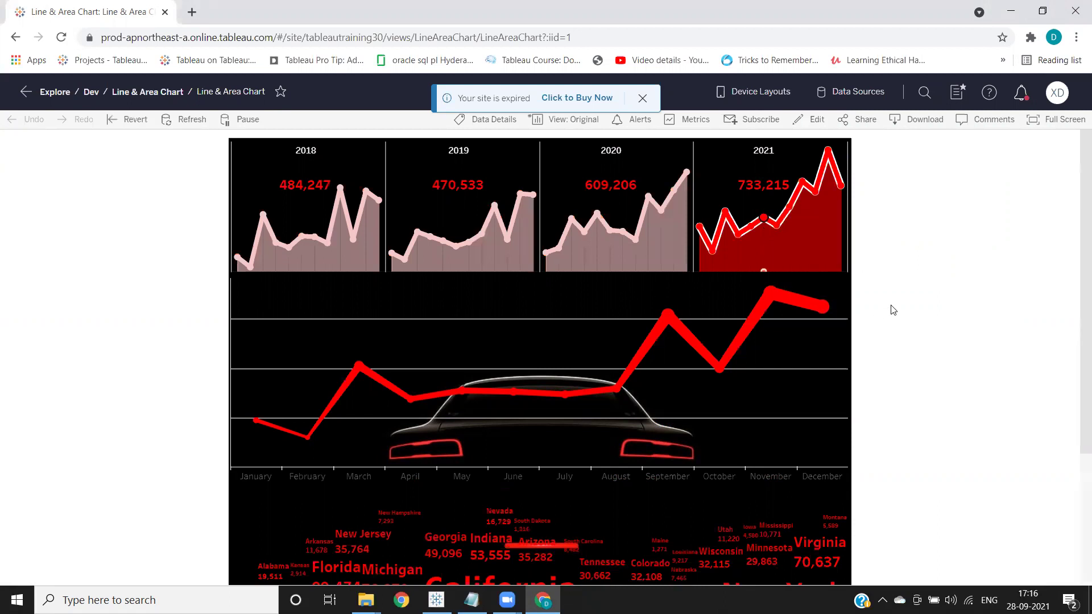
click(917, 120)
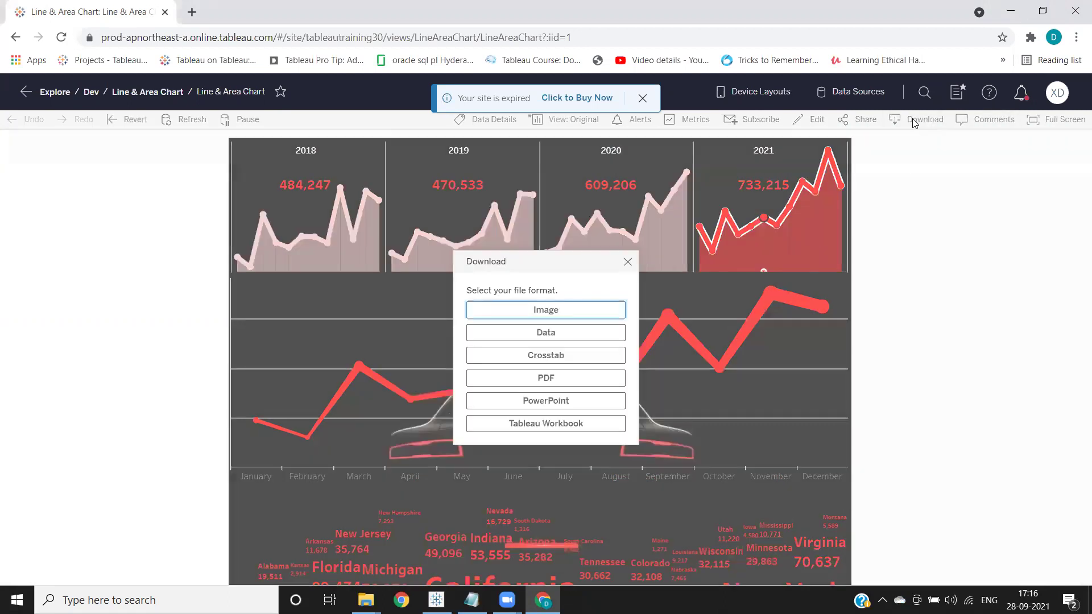
click(545, 338)
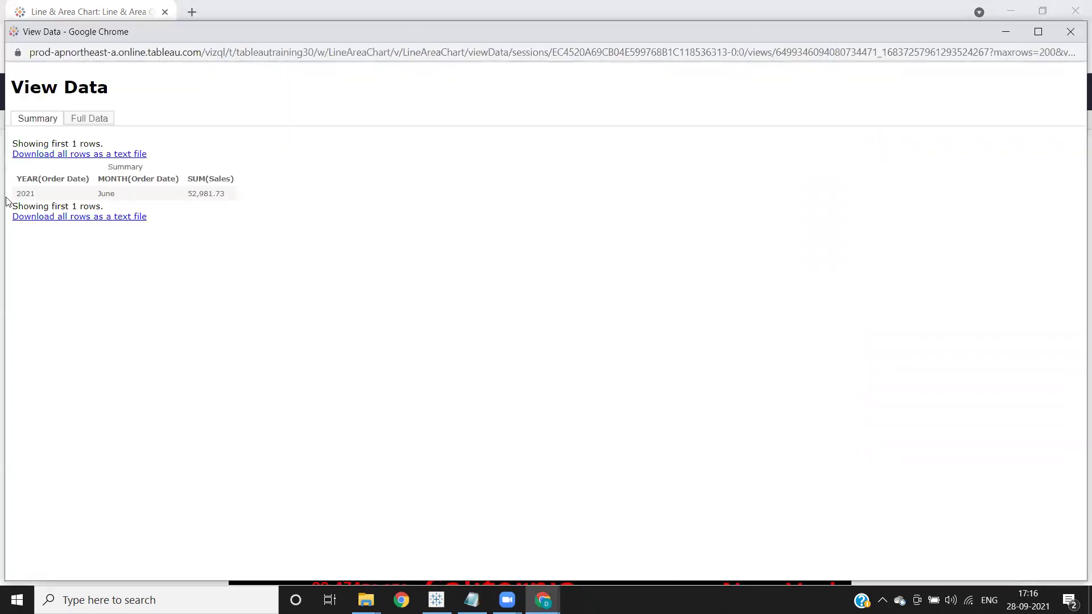
Show the full June 2021 data rows and download all rows as a CSV file.
drag(16, 197, 229, 195)
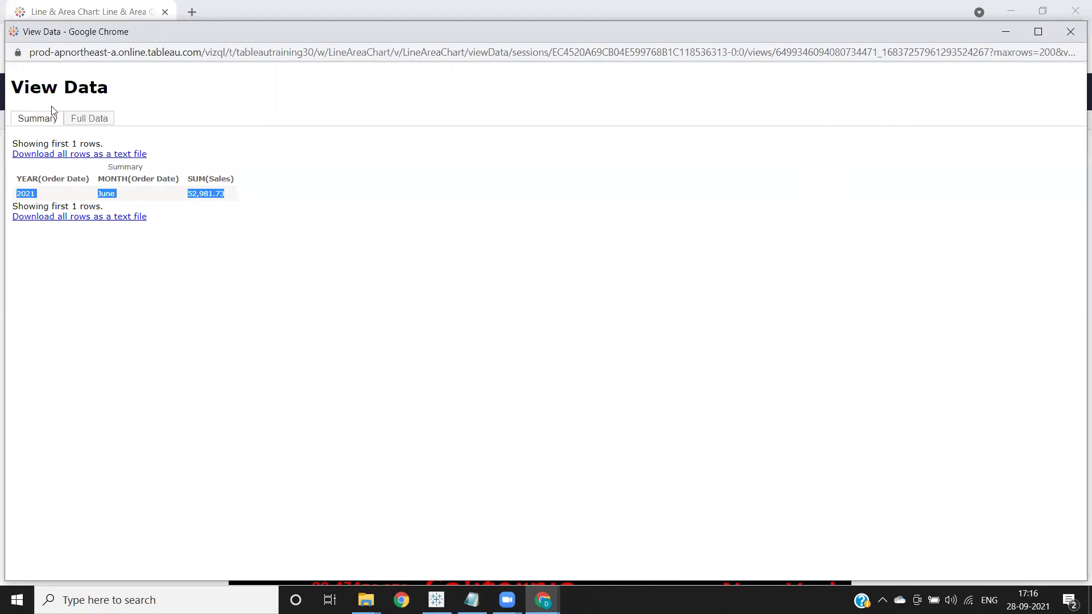
click(90, 120)
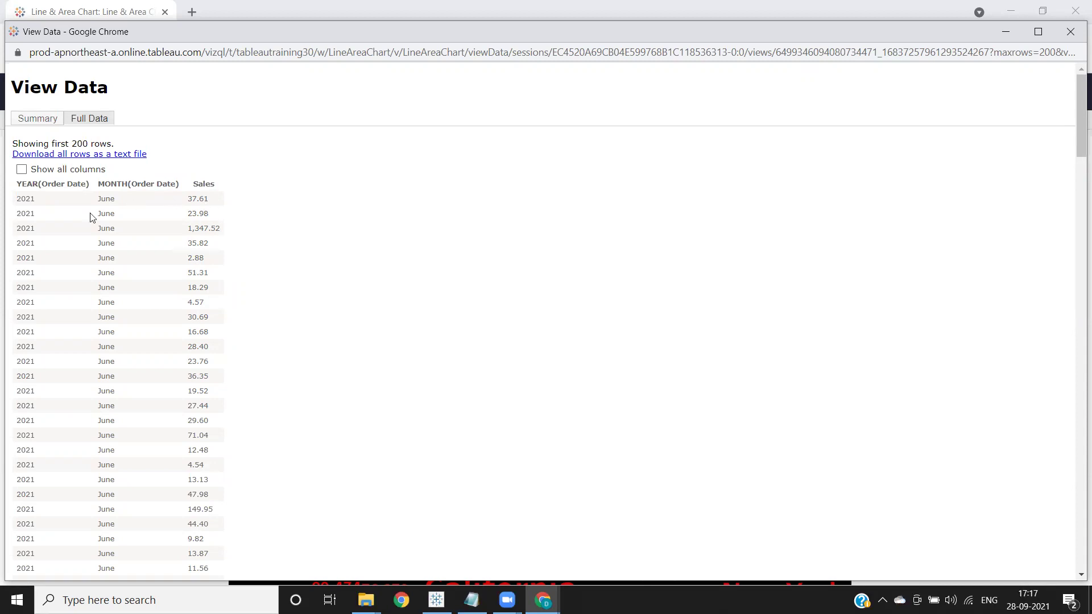
drag(26, 213, 116, 362)
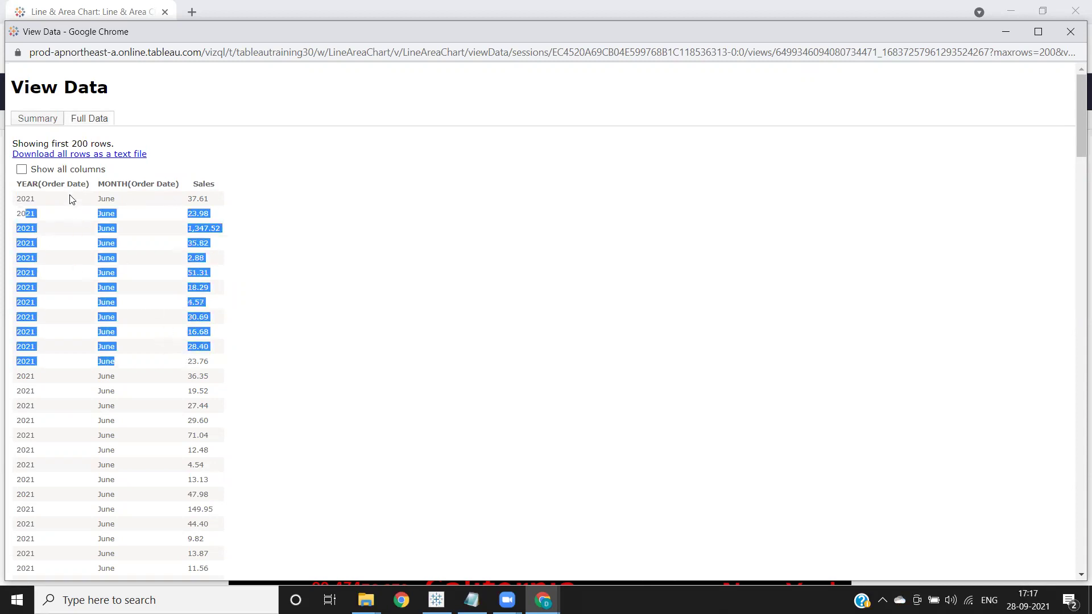
click(55, 154)
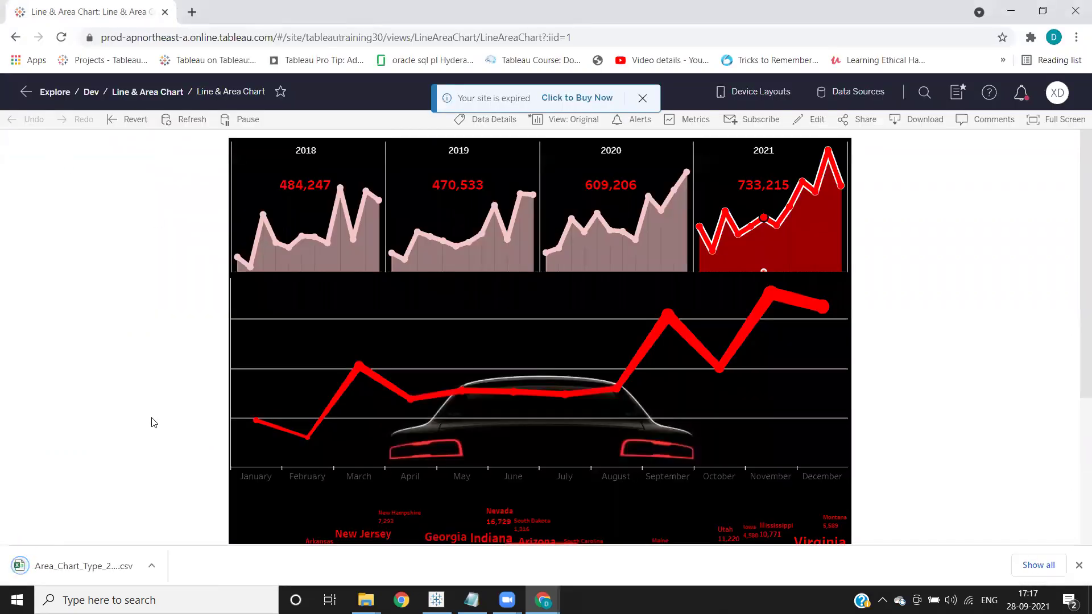
Open the CSV in Excel and select the Sales column to confirm its 52,981.73 sum.
click(72, 570)
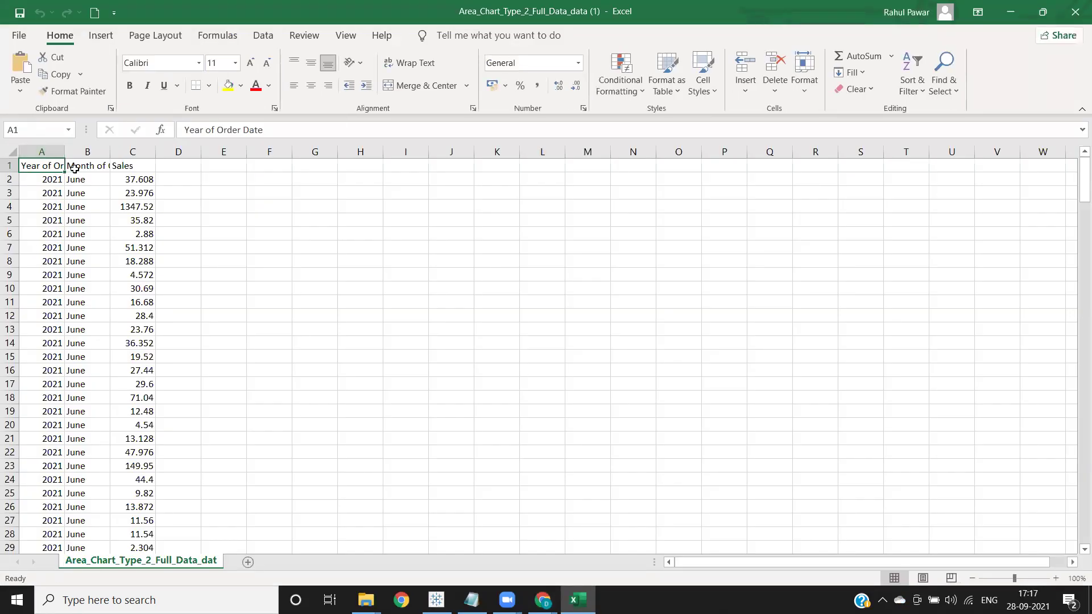
click(74, 168)
click(130, 165)
key(ctrl+shift+Down)
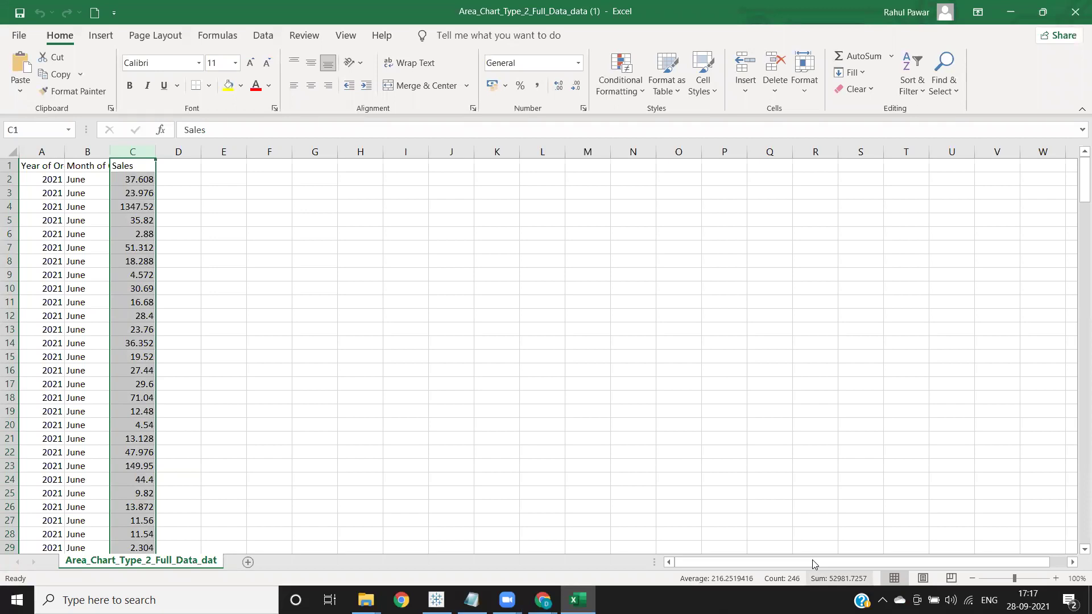
key(alt+Tab)
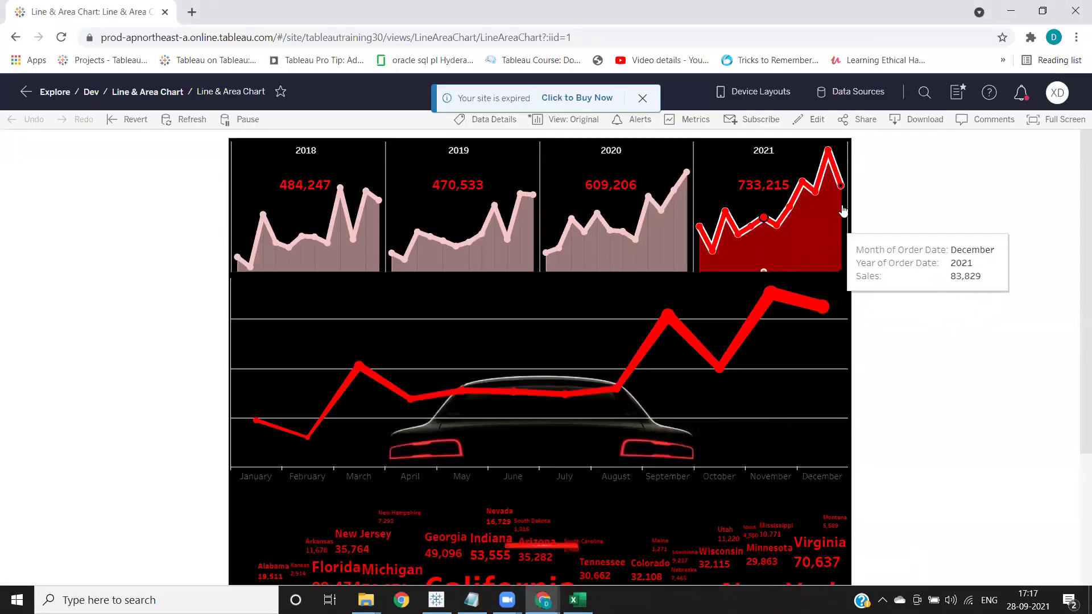
click(917, 131)
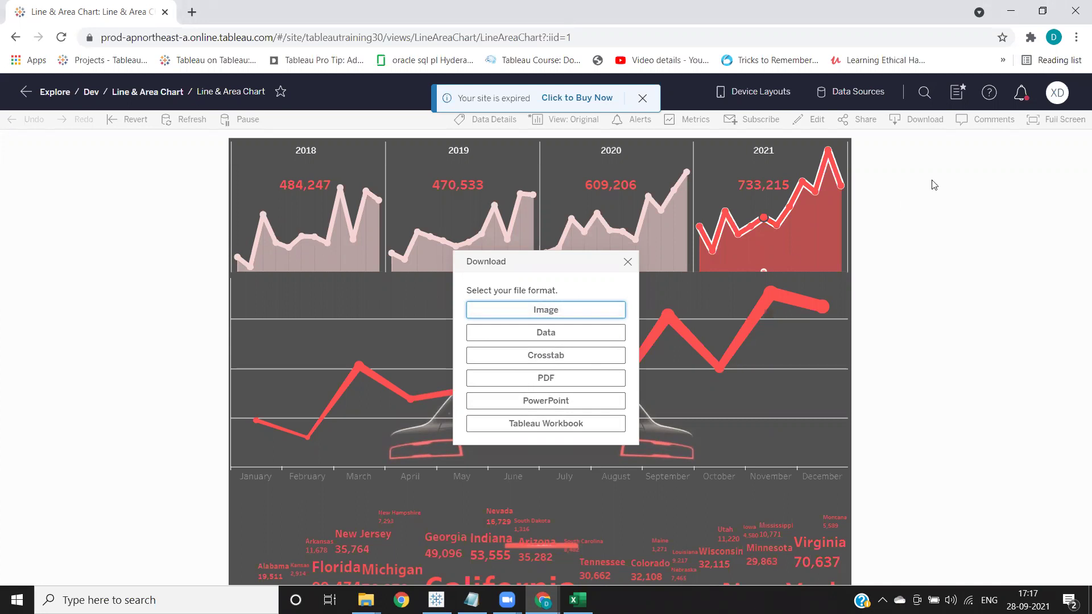
click(628, 261)
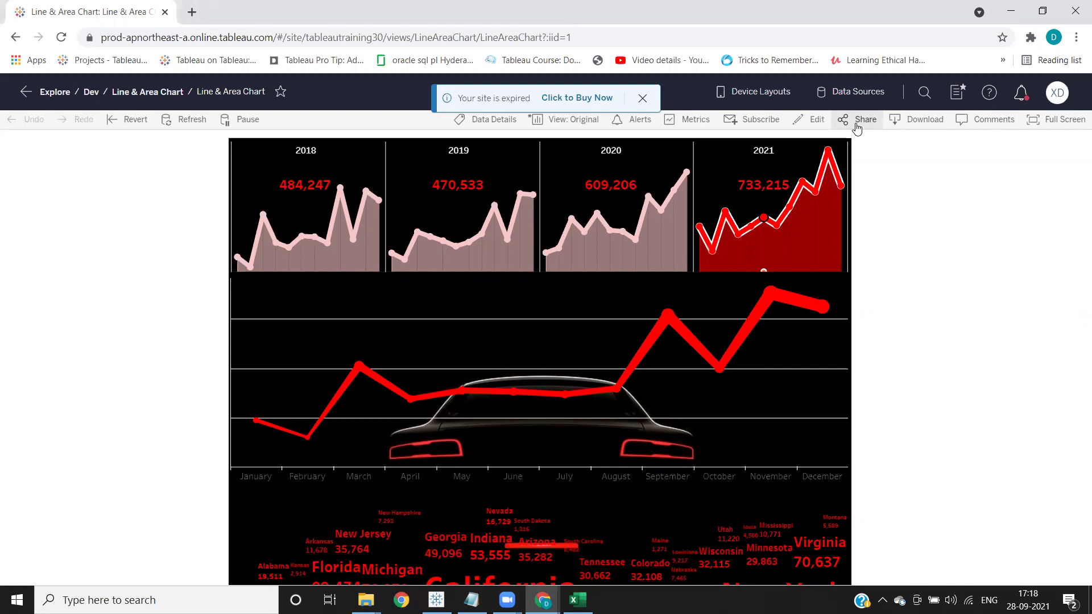
Share the Line & Area Chart view with a site user found by their username.
click(602, 36)
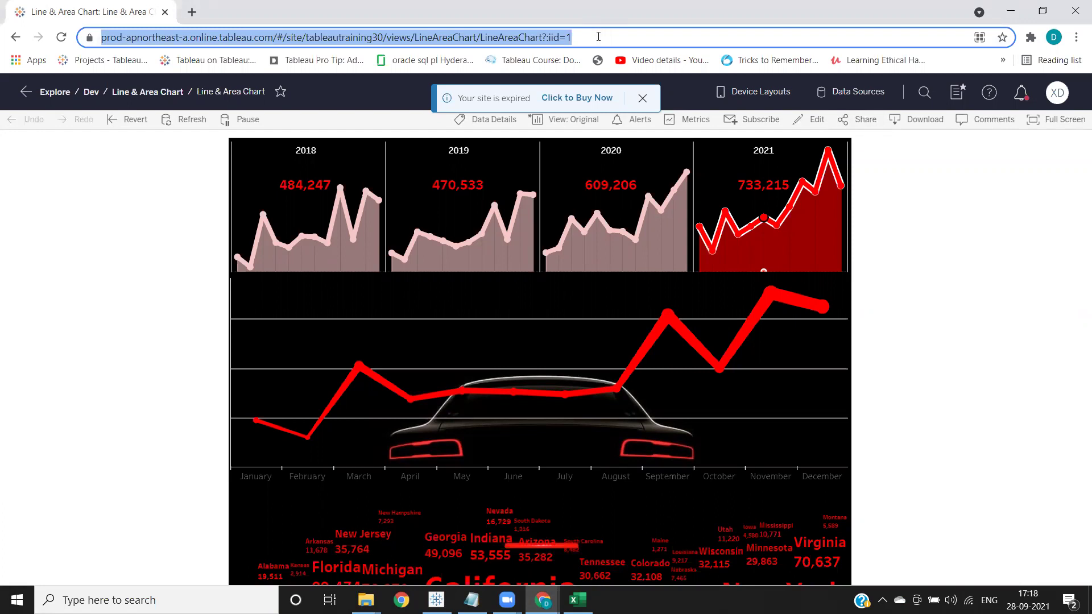
click(859, 120)
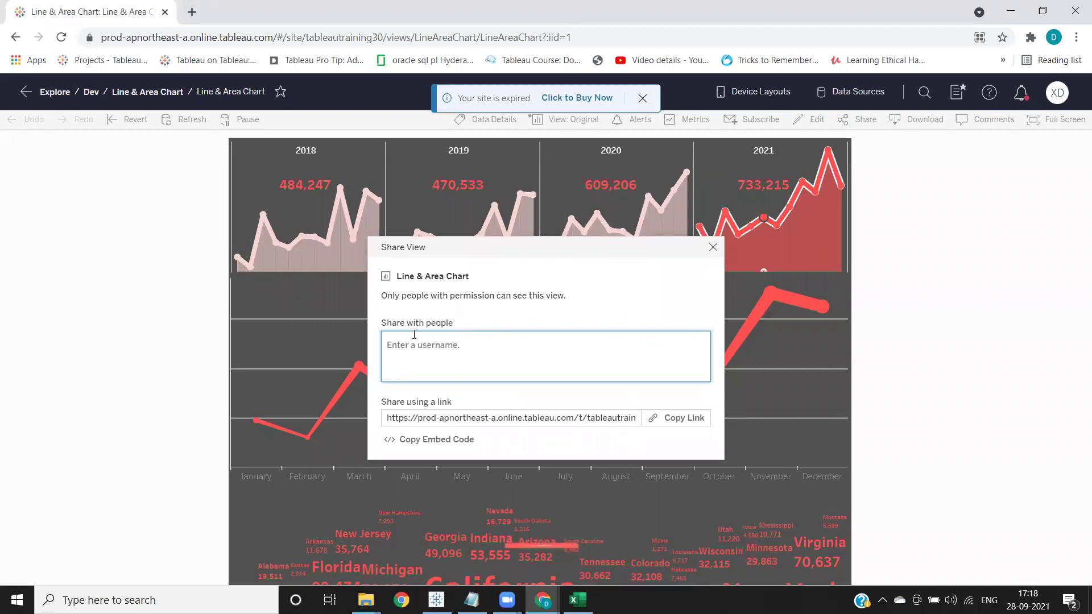
text(xpr)
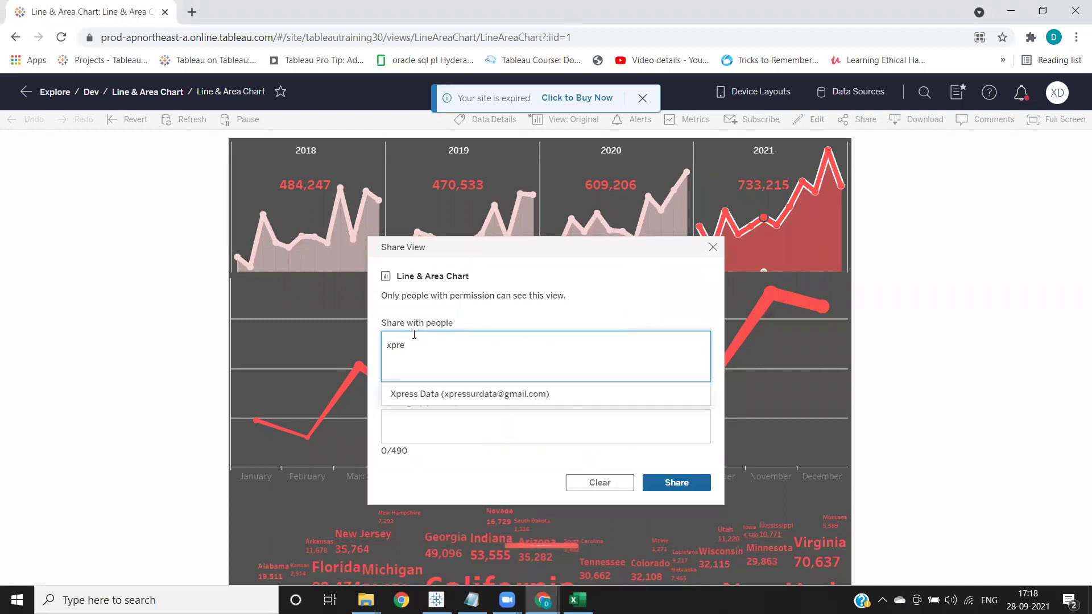
text(e)
click(435, 393)
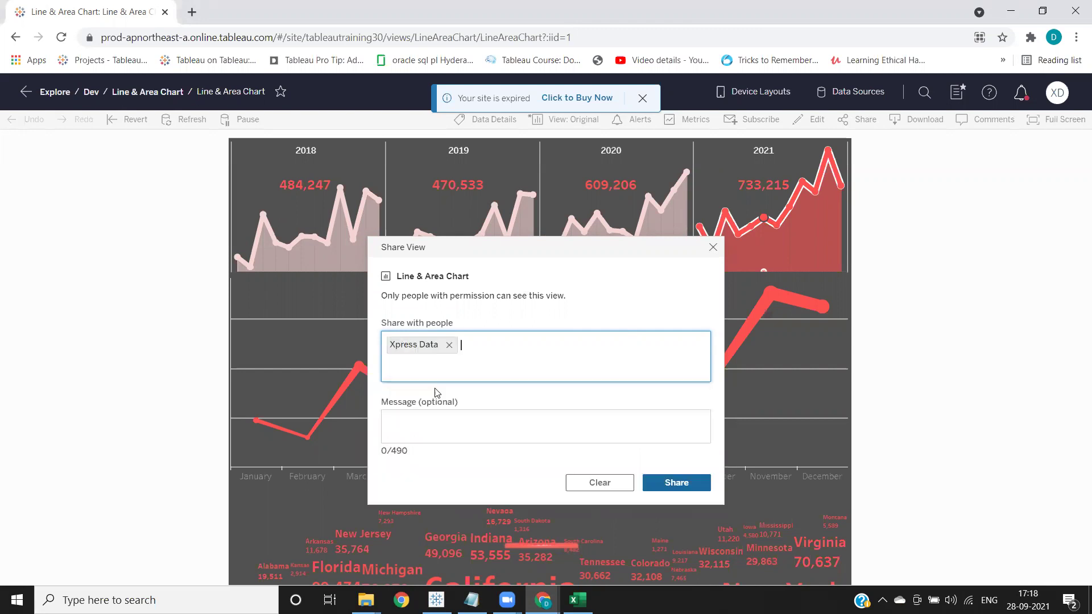
click(683, 488)
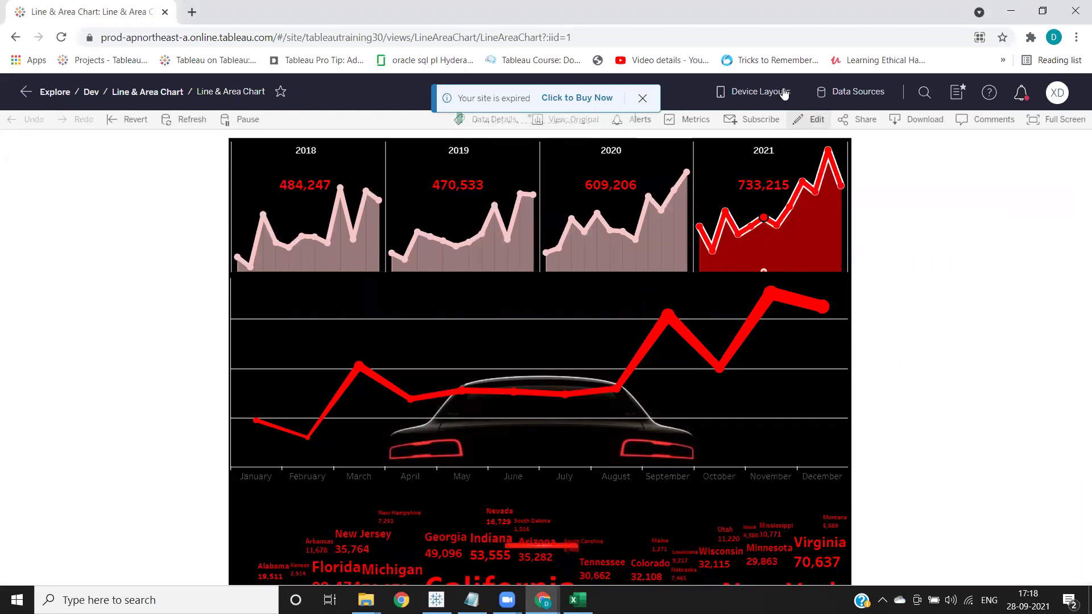
Copy the view's share link and paste it over the Notepad note's contents.
click(680, 41)
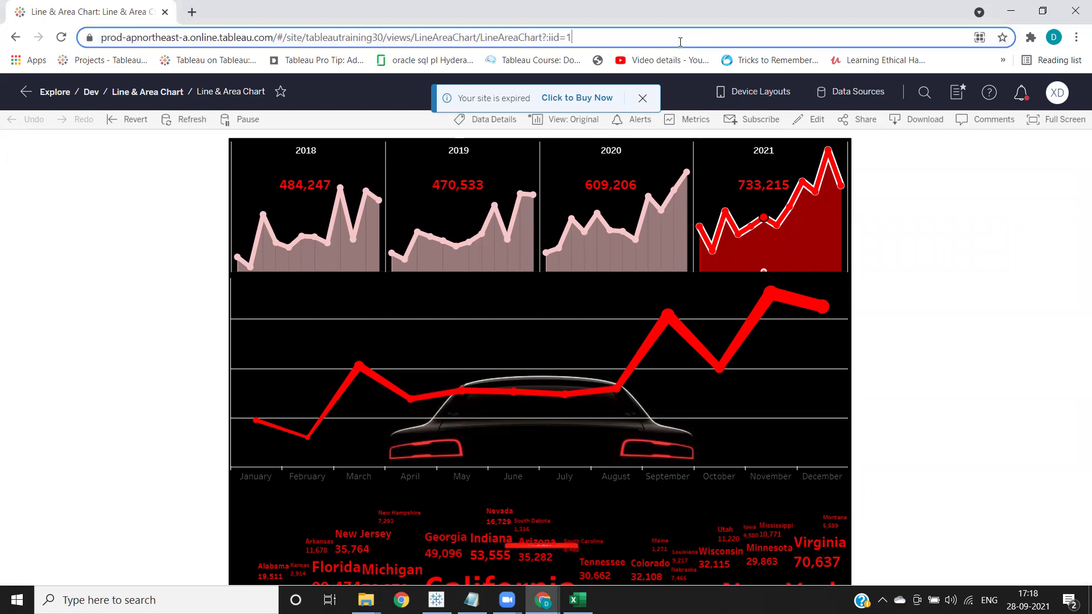
click(848, 125)
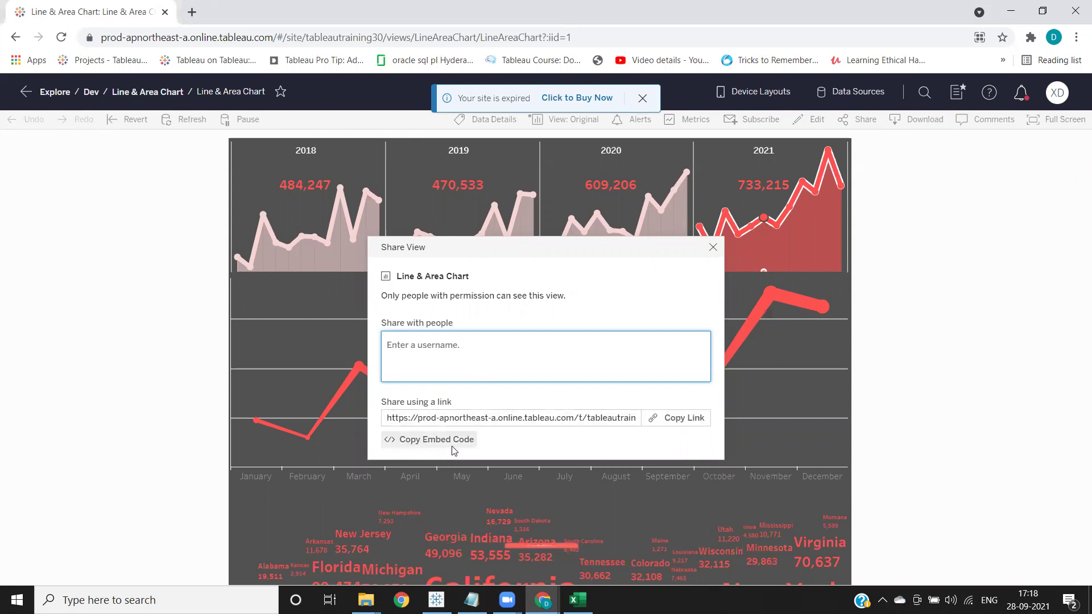
click(471, 418)
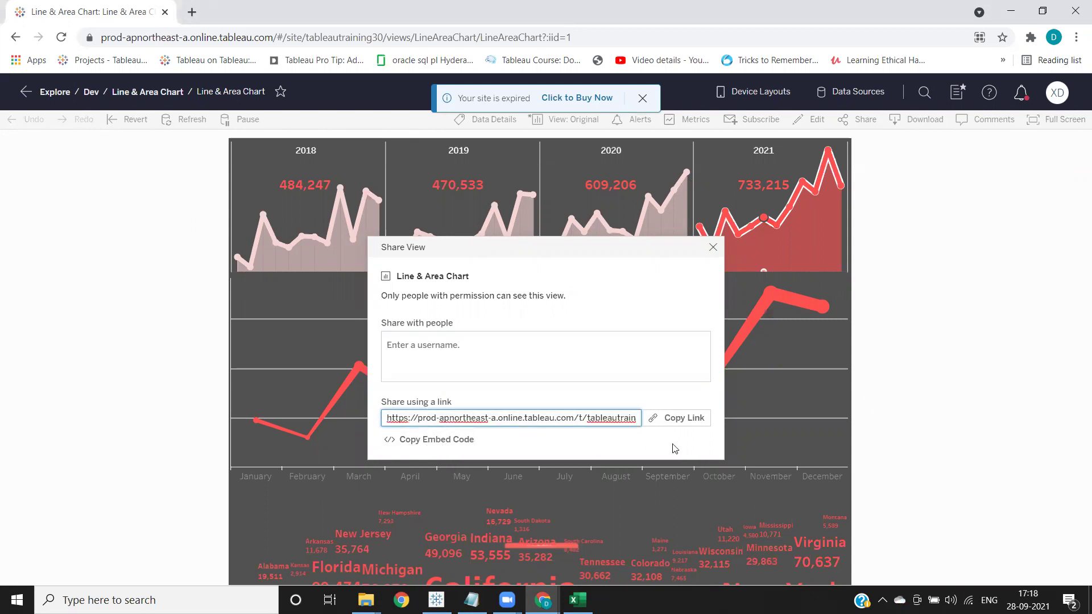
click(695, 419)
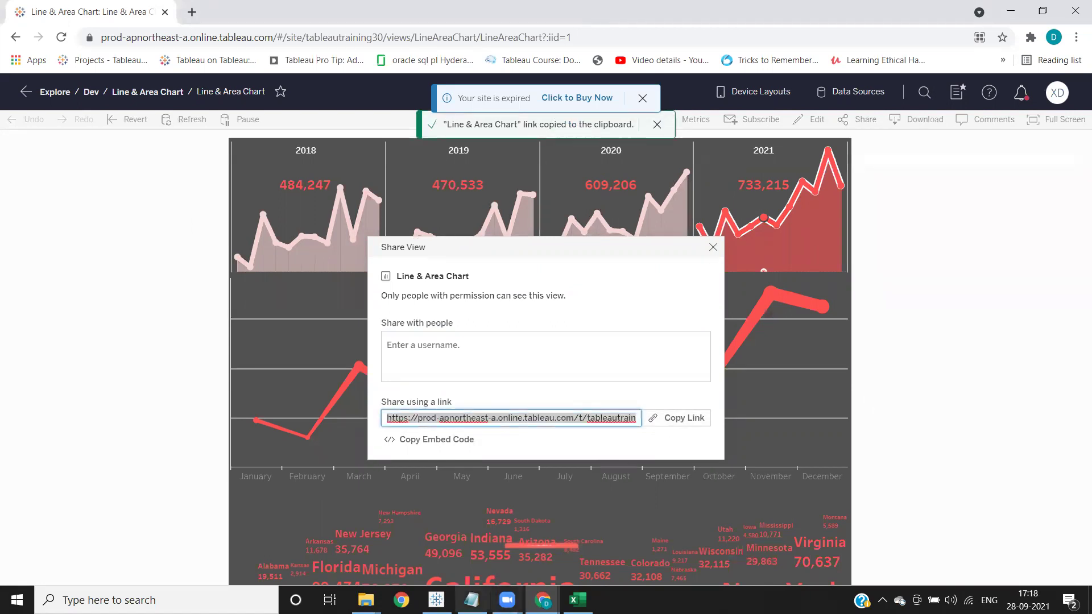
click(472, 600)
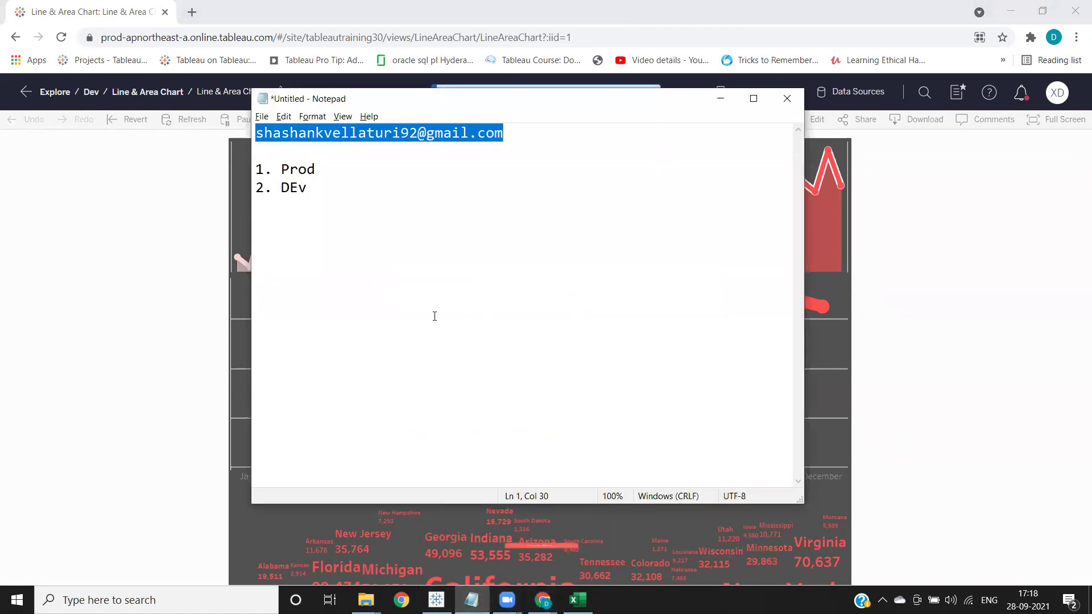
key(ctrl+a)
key(ctrl+v)
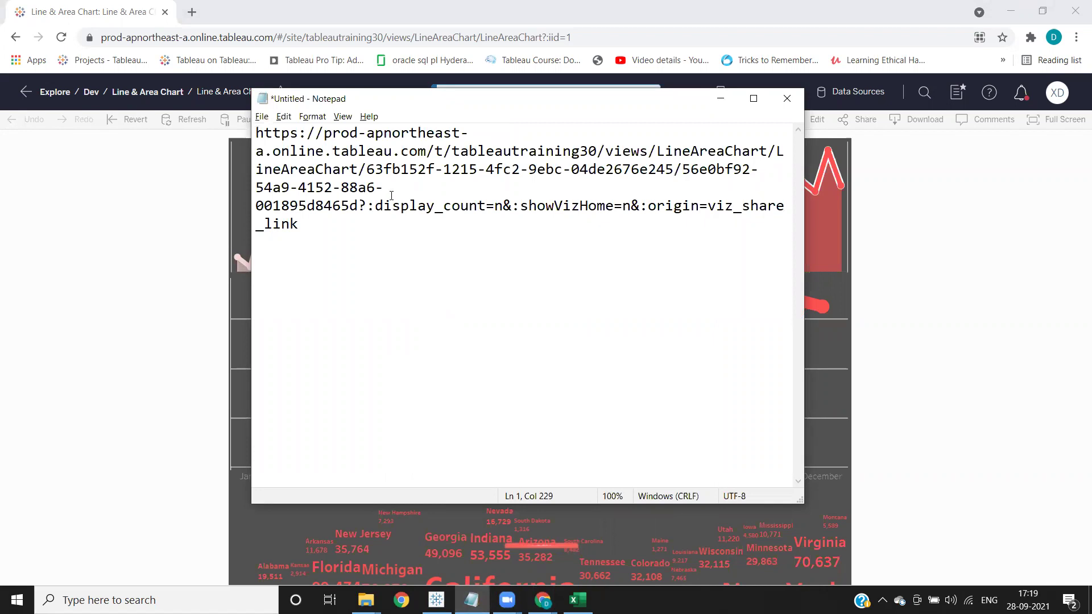
drag(298, 223, 263, 142)
click(263, 142)
Copy the view's embed code and paste it on a new line below the link.
key(alt+Tab)
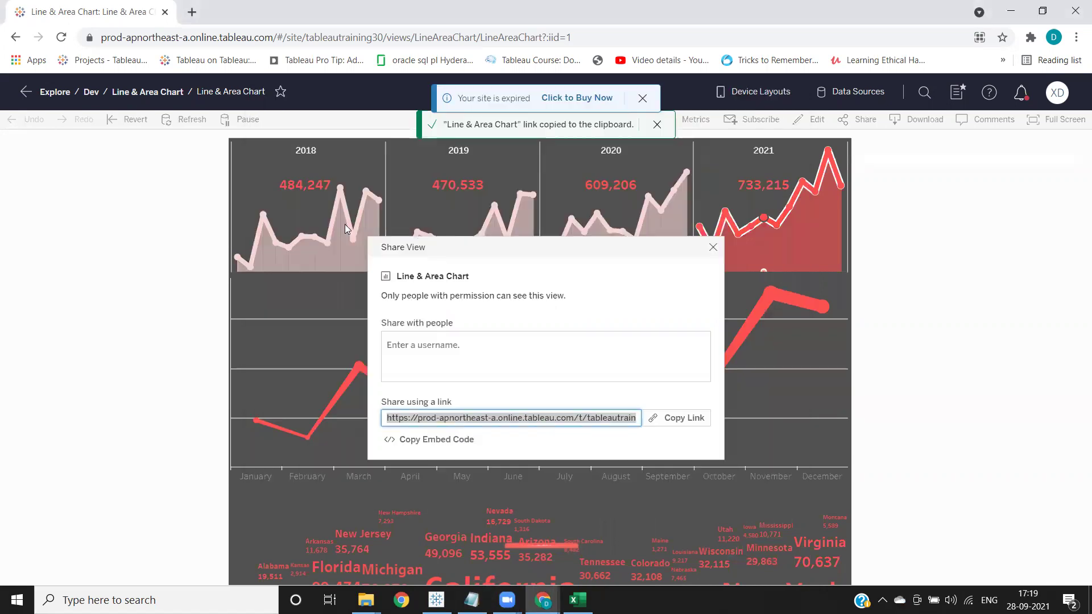
click(428, 442)
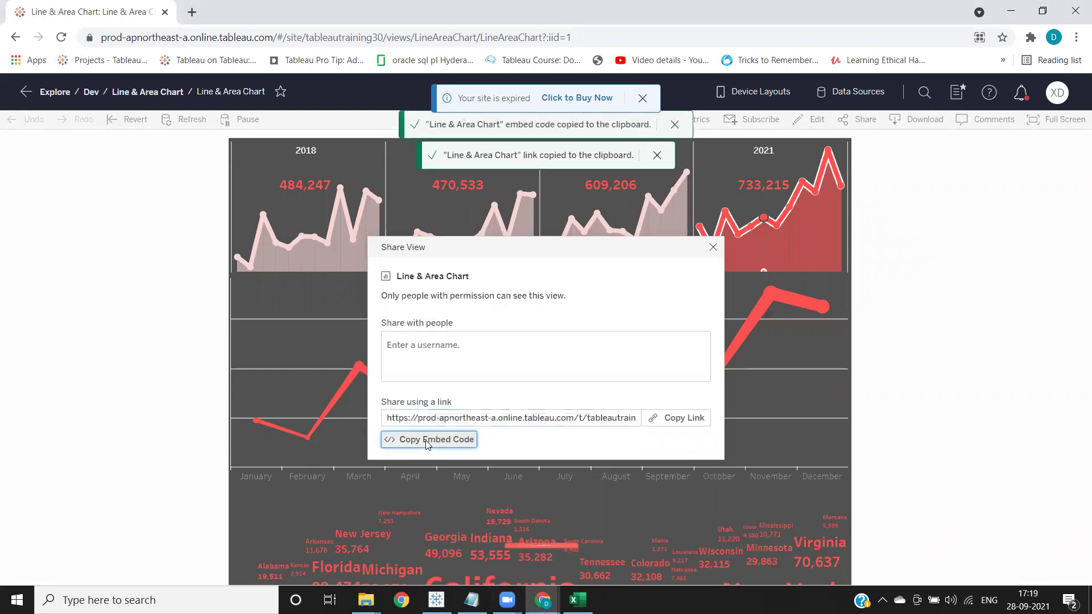
key(alt+Tab)
click(352, 236)
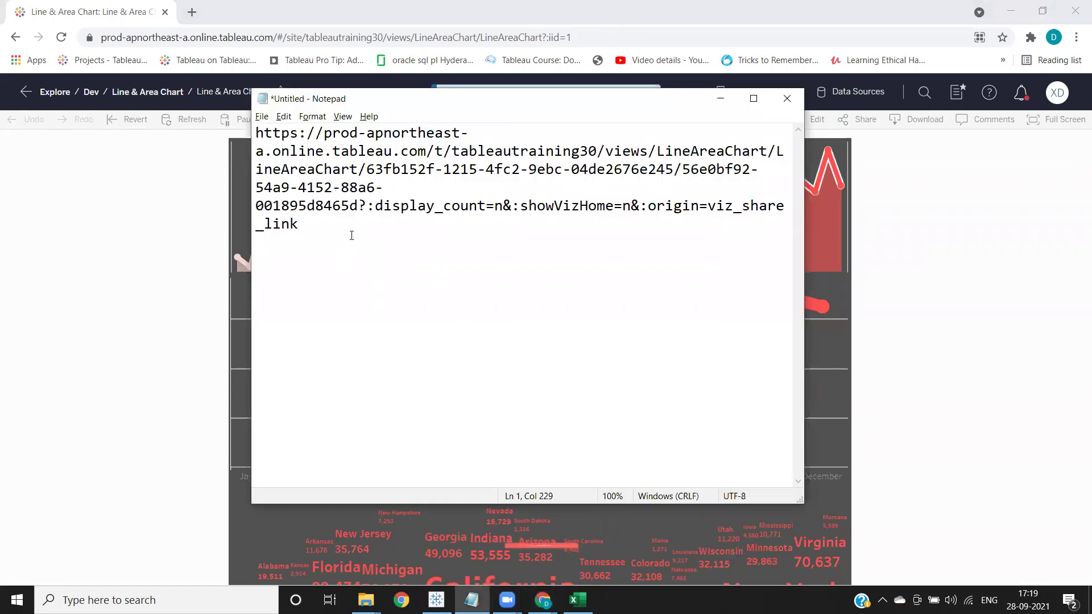
key(Return)
key(Return)
key(ctrl+v)
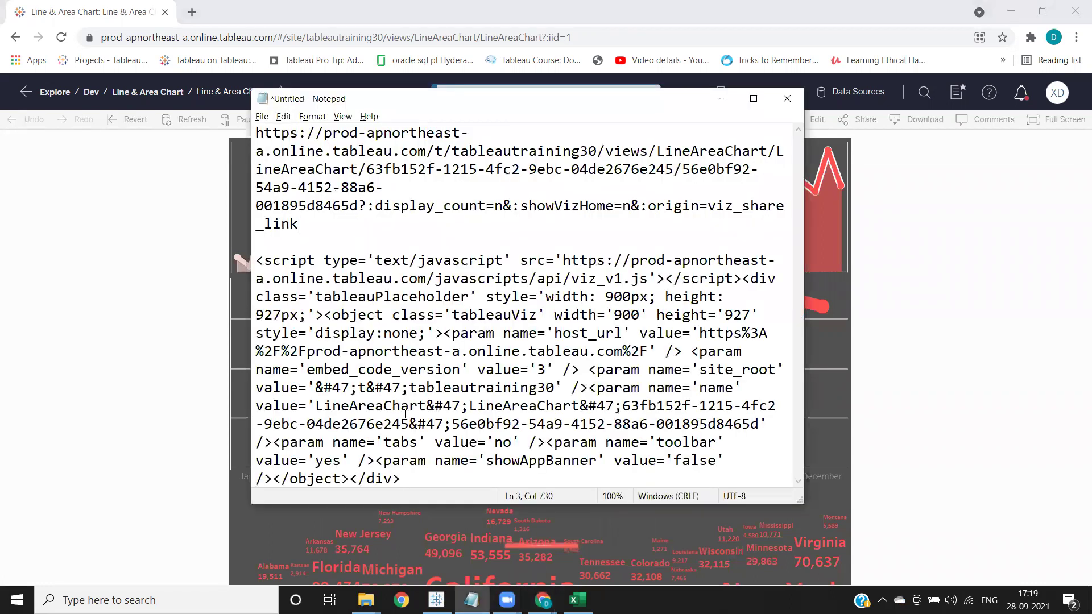
drag(404, 479, 258, 261)
drag(298, 224, 260, 133)
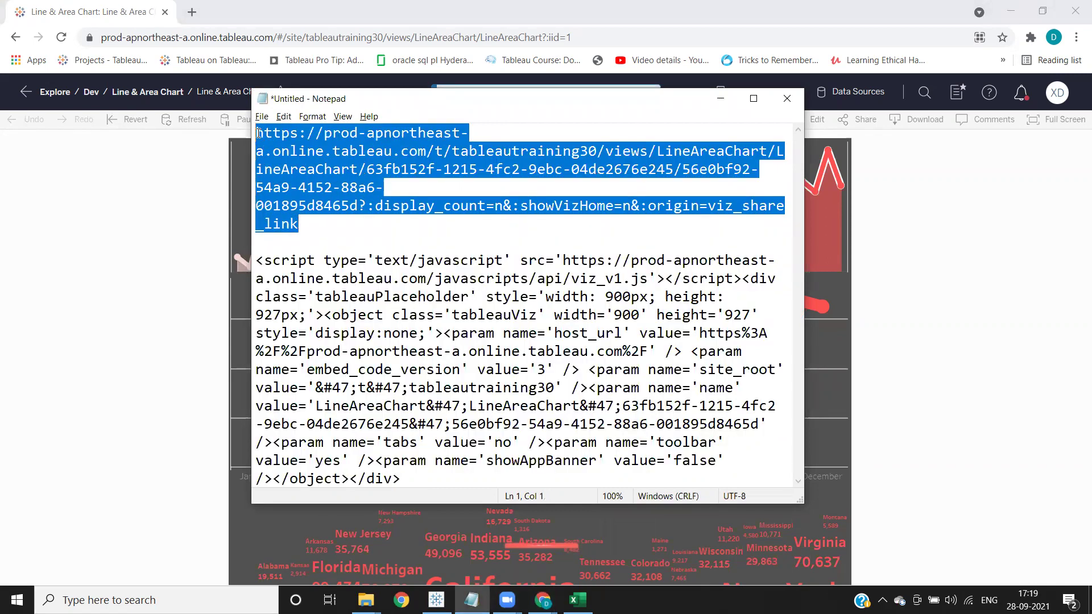
click(618, 33)
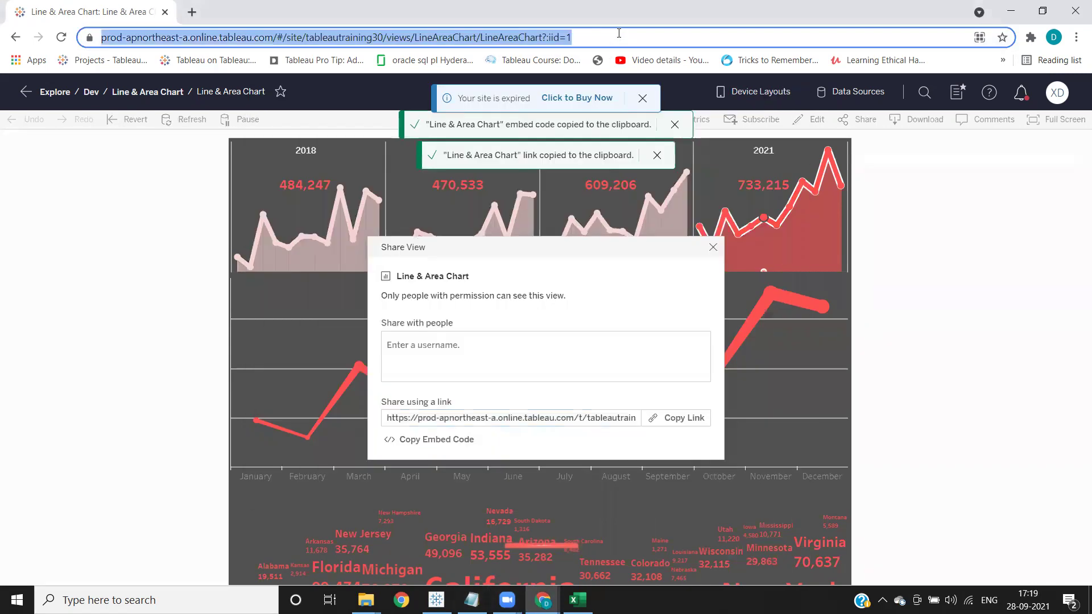
Close the Share View dialog and open the dashboard in web editing, listing its four sheets.
click(713, 248)
click(713, 247)
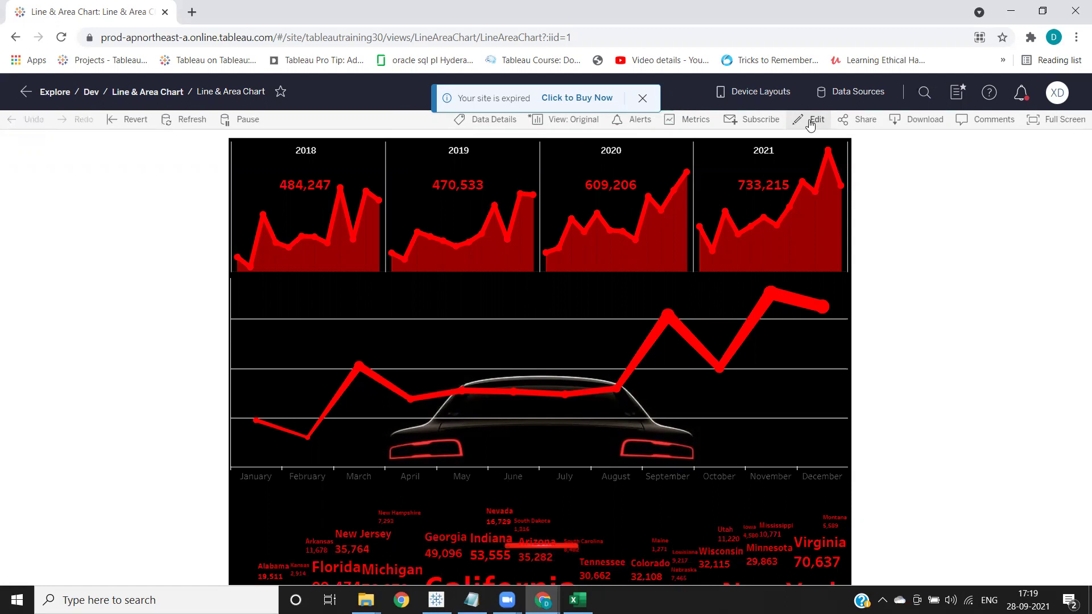
click(816, 120)
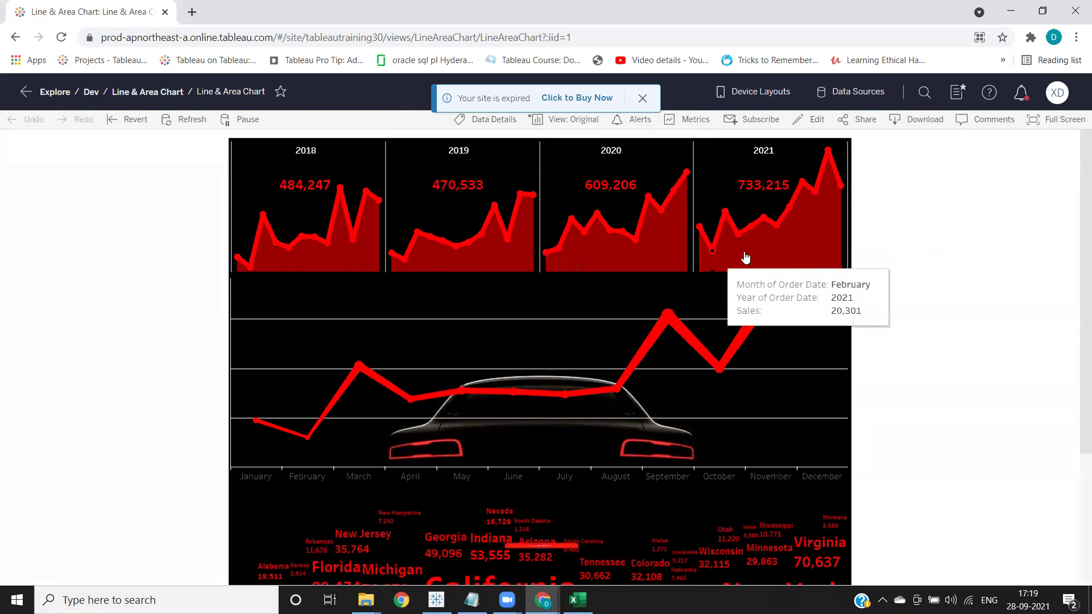
click(821, 124)
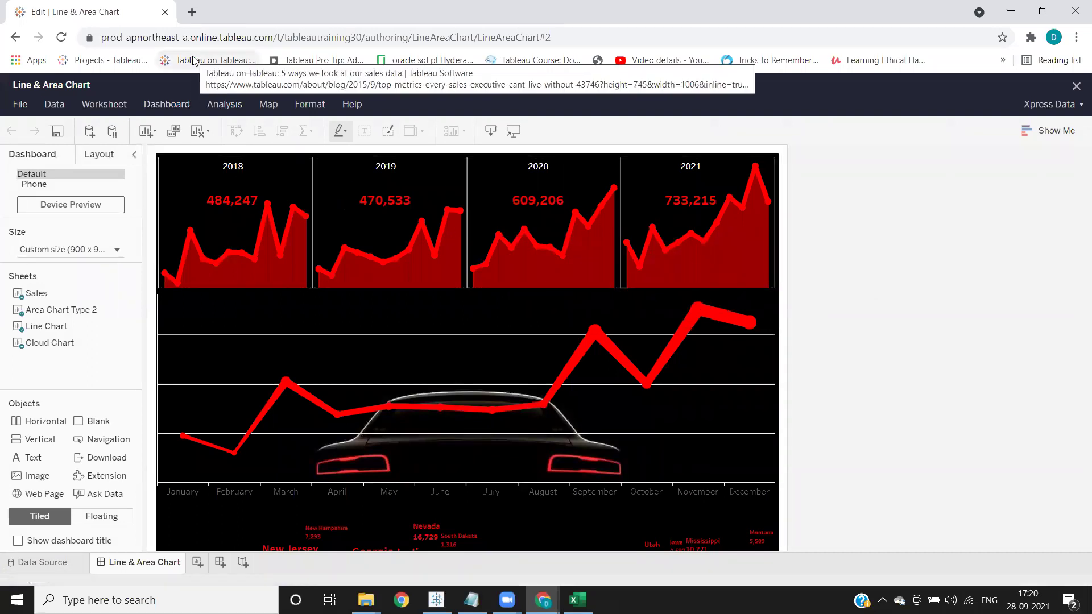
Switch the Area Chart Type 2 worksheet's marks from Area to Bar and make the bars slightly narrower.
click(559, 184)
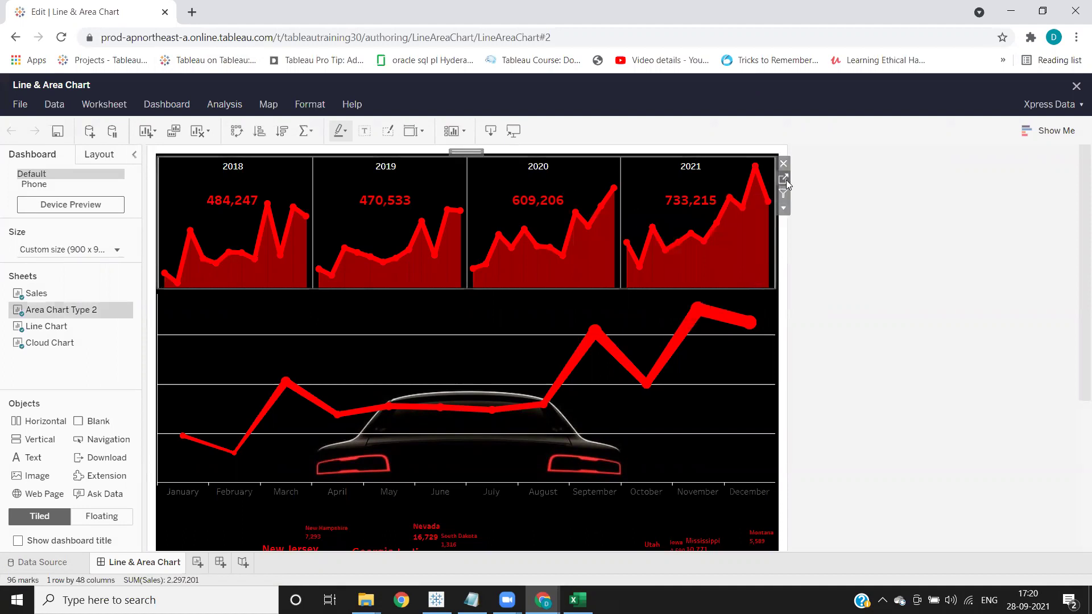
click(785, 179)
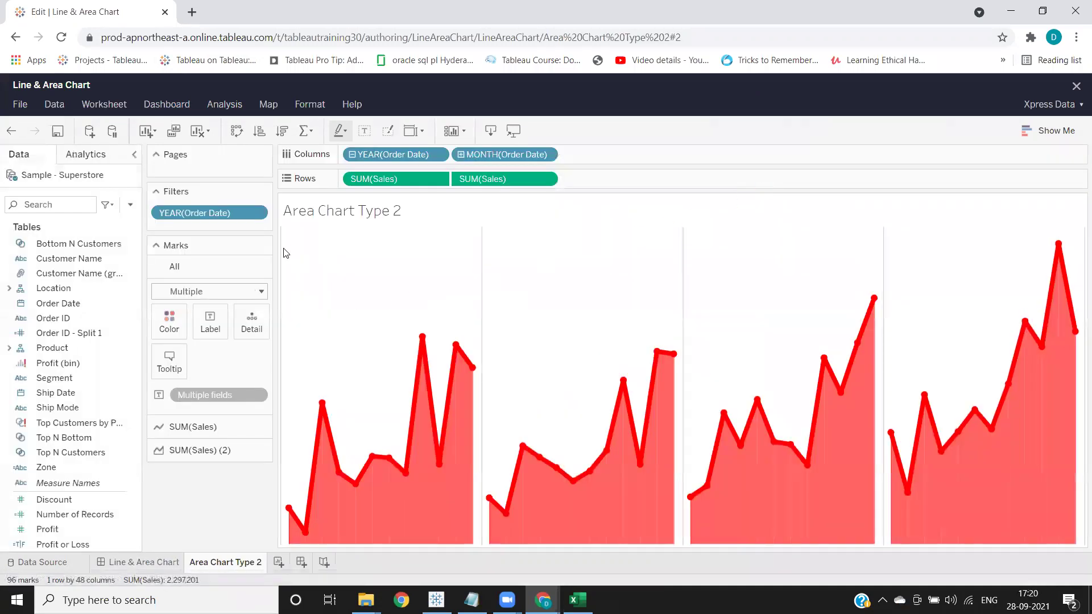
click(199, 293)
click(181, 326)
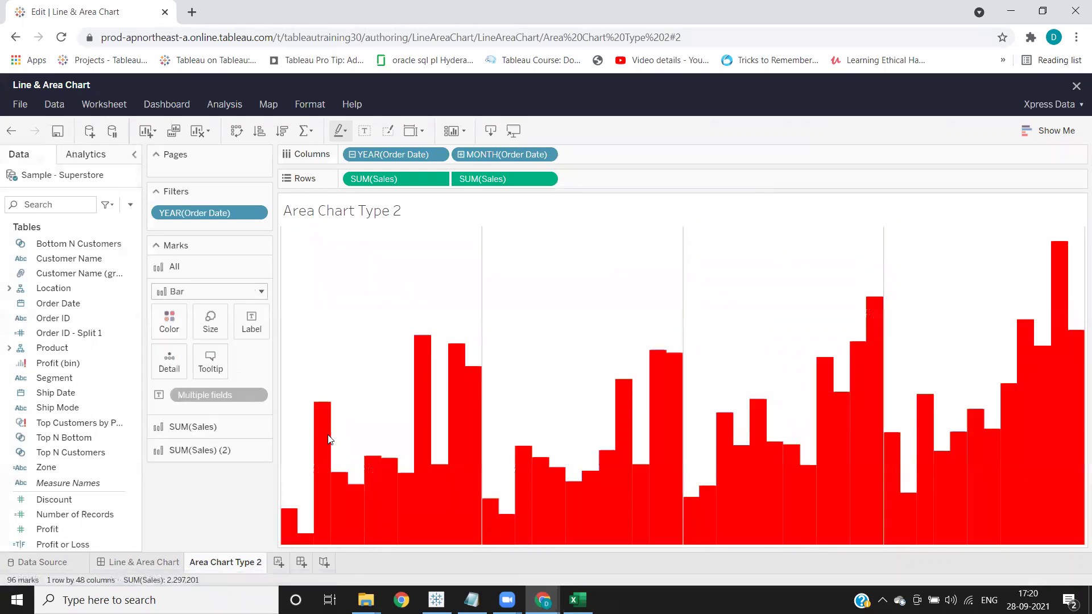
click(210, 332)
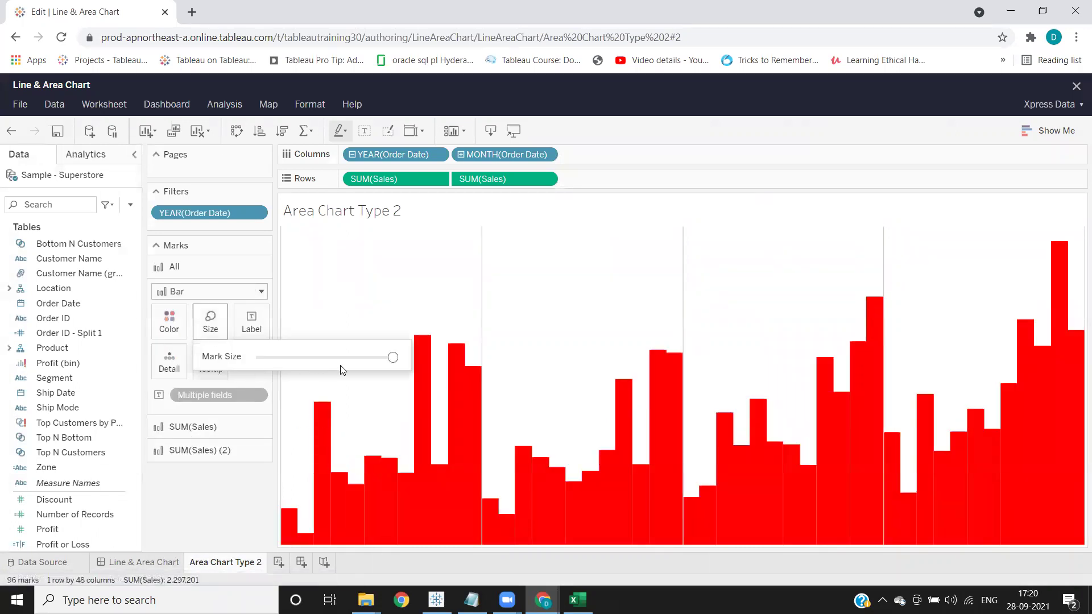
drag(391, 358, 384, 359)
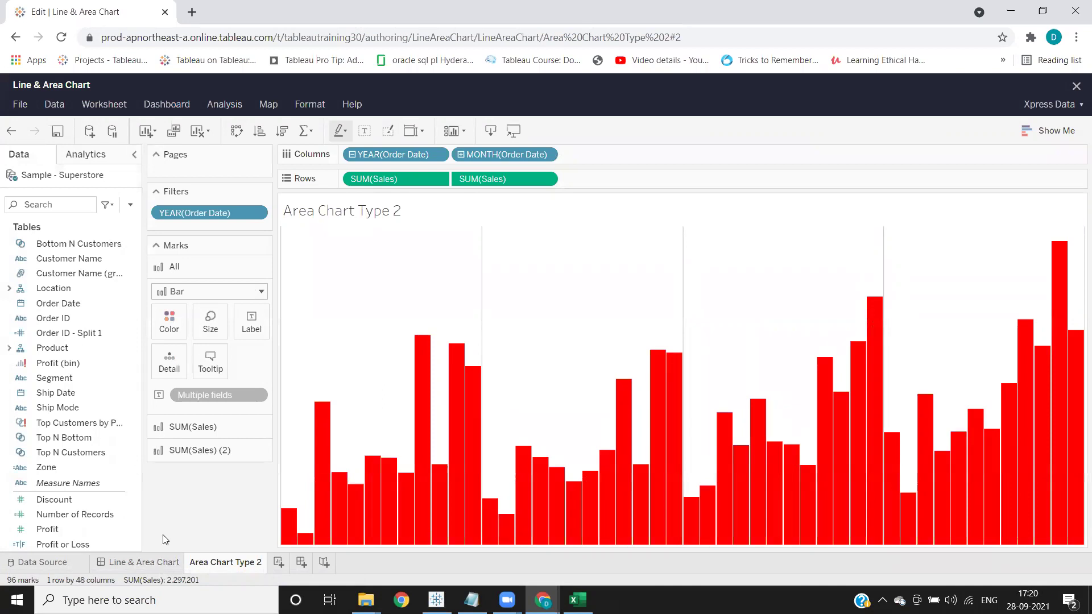
Return to the Line & Area Chart dashboard, exit the web editor and save the workbook.
click(156, 568)
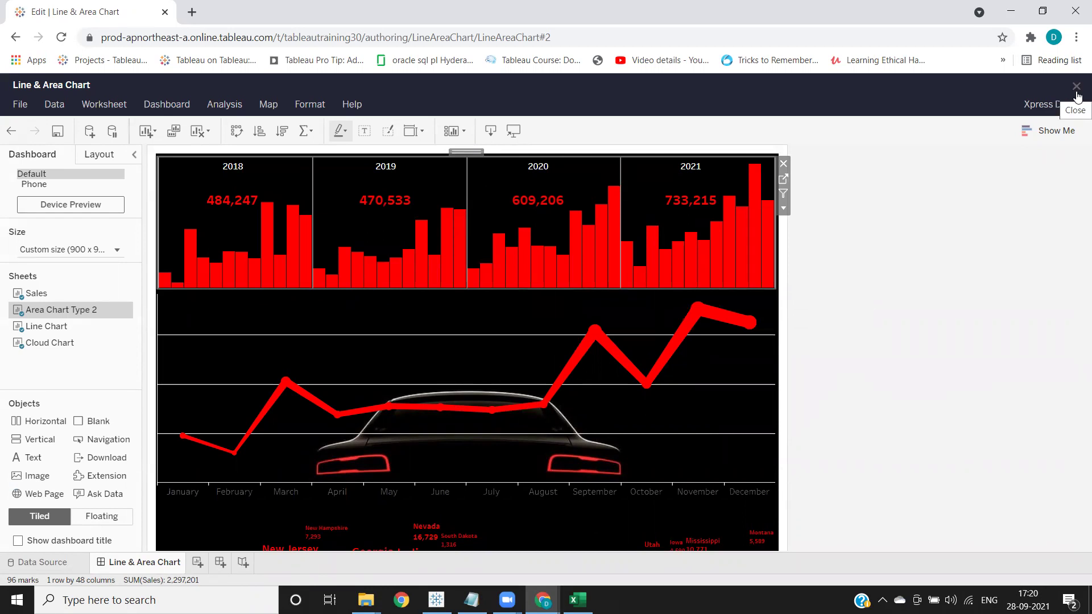
click(1076, 87)
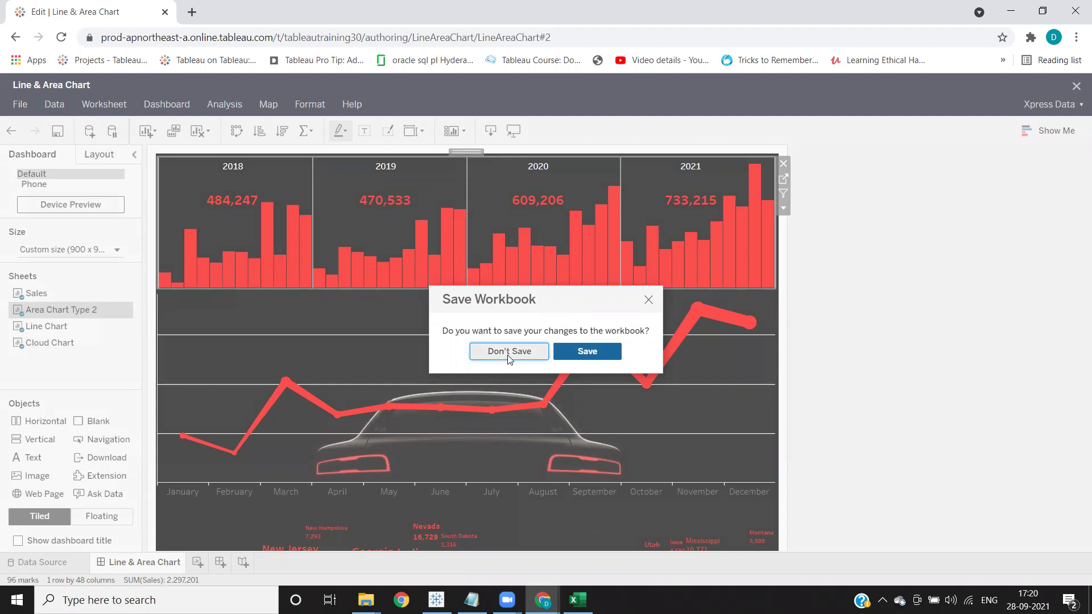
click(586, 351)
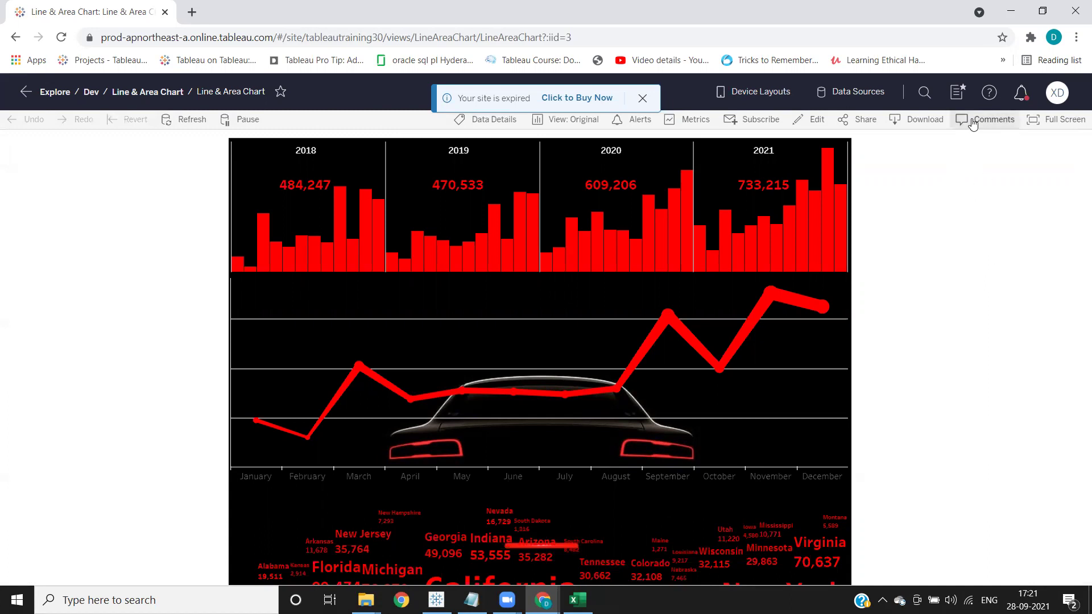
Post the comment 'Report is not refreshed. Still showing old data' with an @-mention of a site user.
click(973, 121)
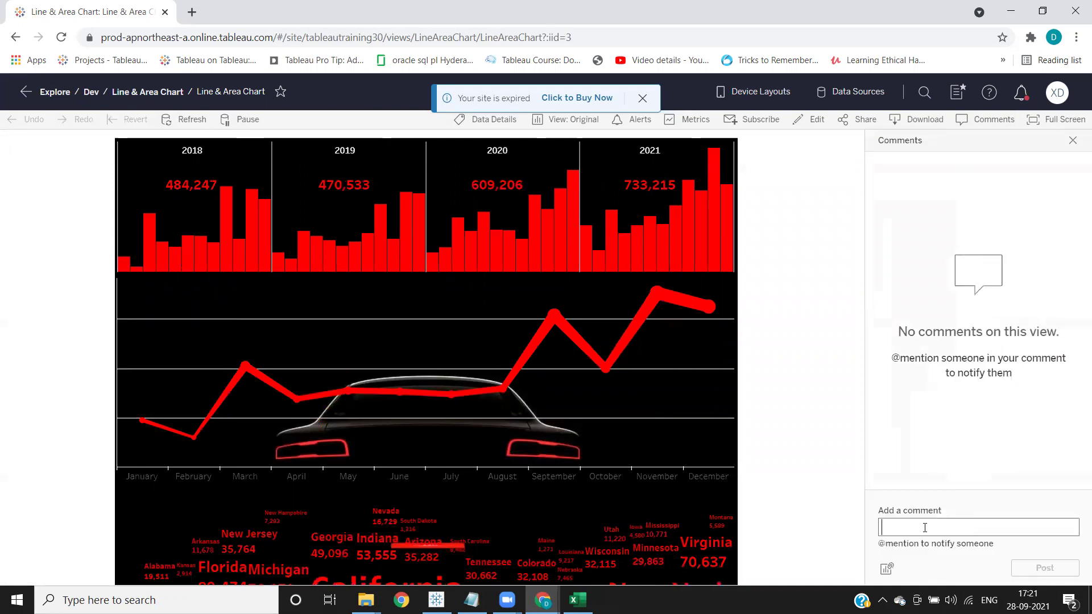
text(Report is not refreshin)
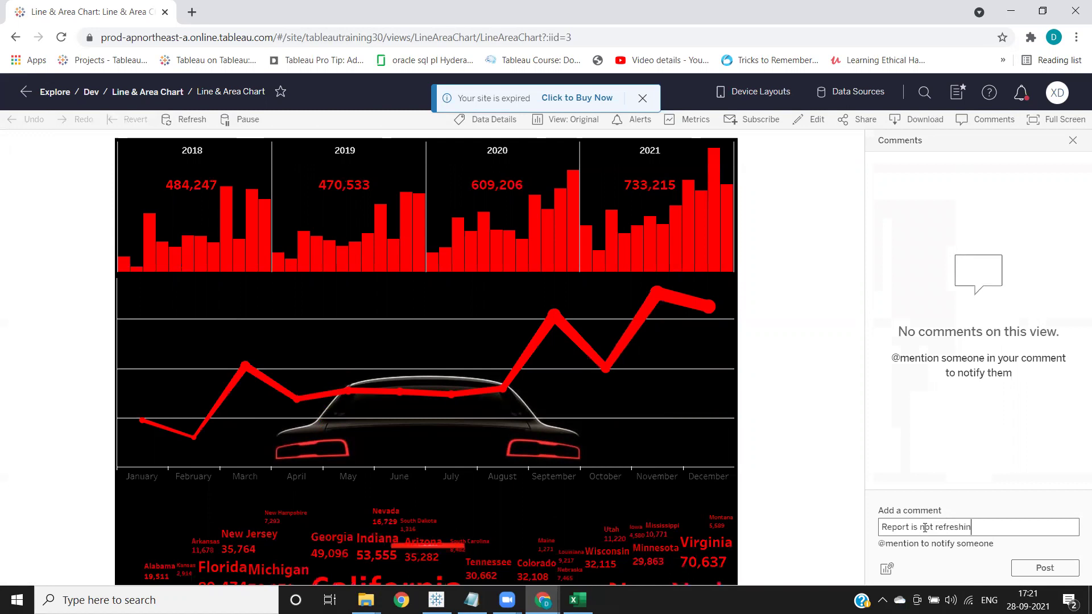
key(BackSpace)
key(BackSpace)
text(ed. Still showing old data @)
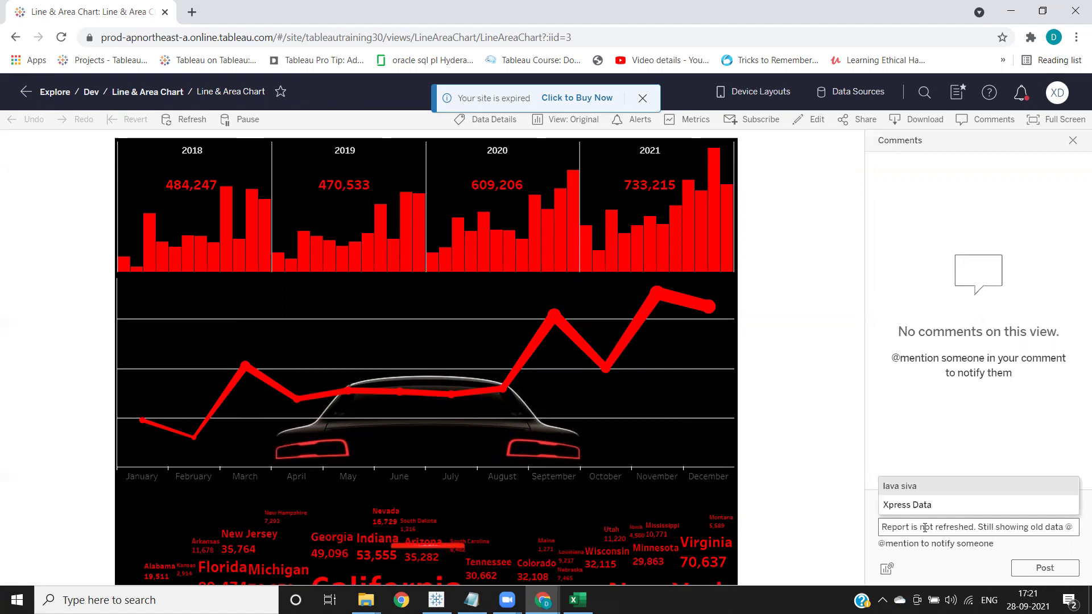
text(xpre)
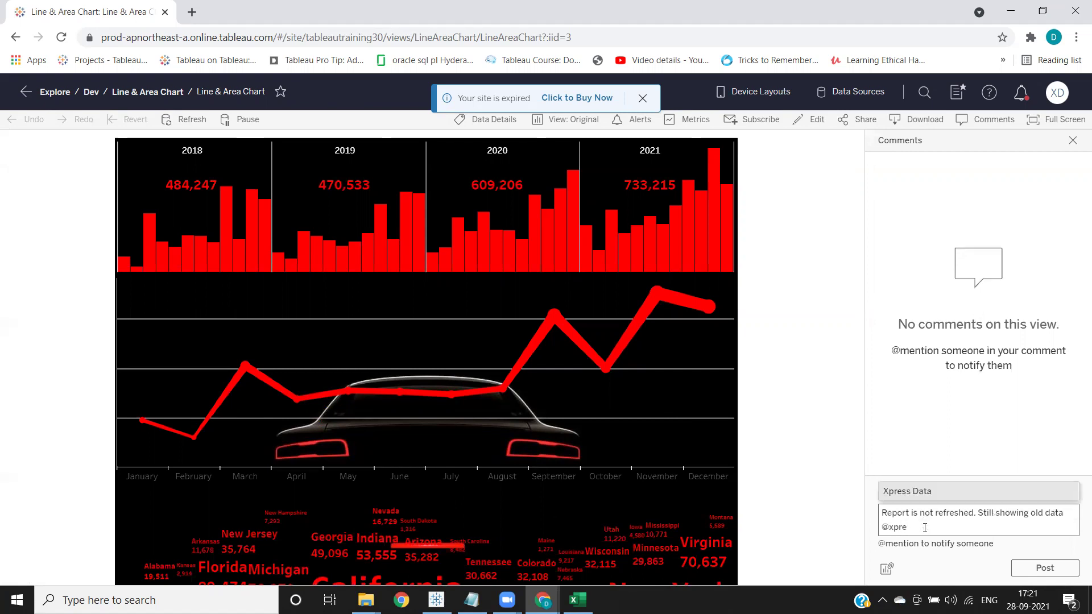
click(930, 492)
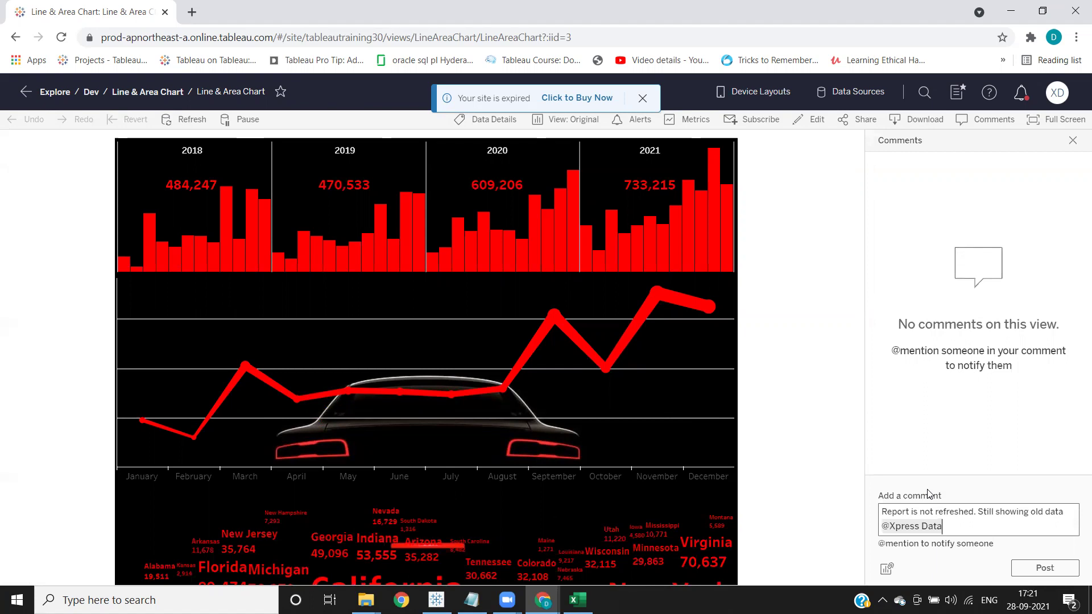
click(1040, 570)
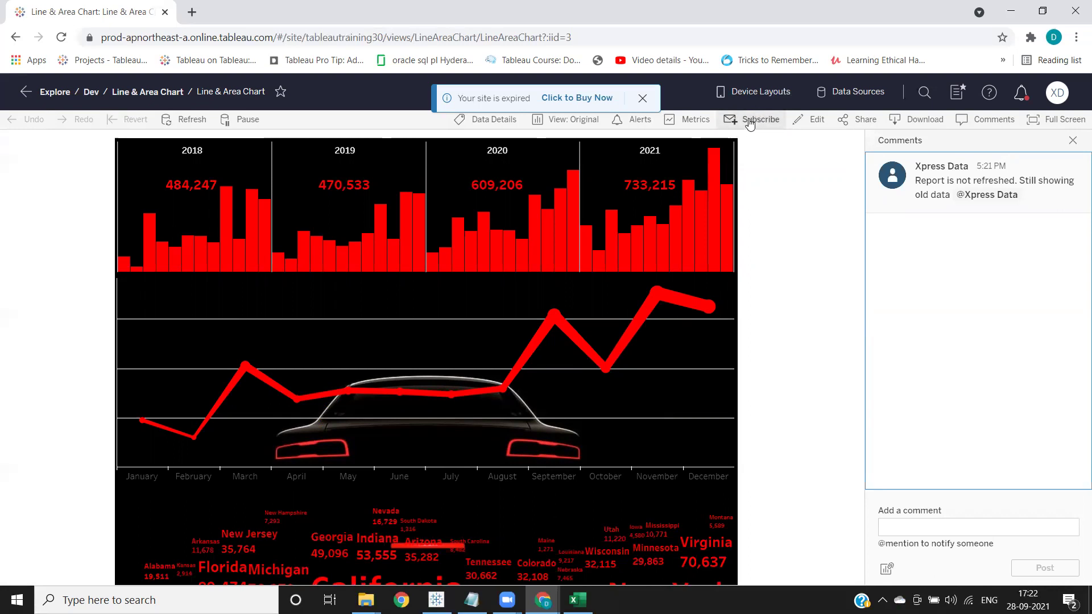
Start a subscription that includes This View, delivered in PDF format.
click(750, 122)
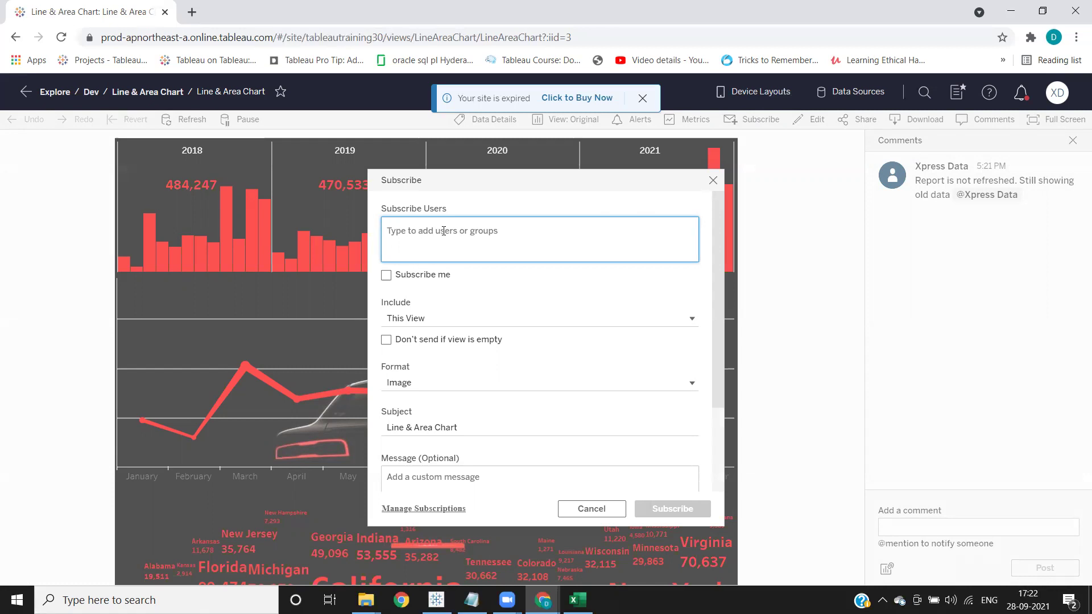
click(427, 322)
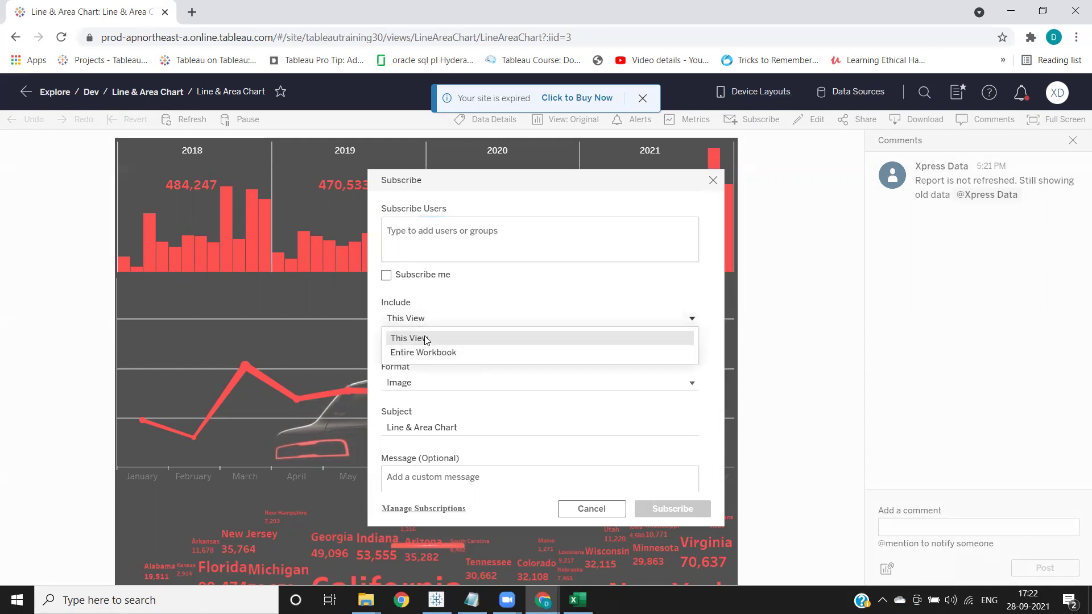
click(430, 337)
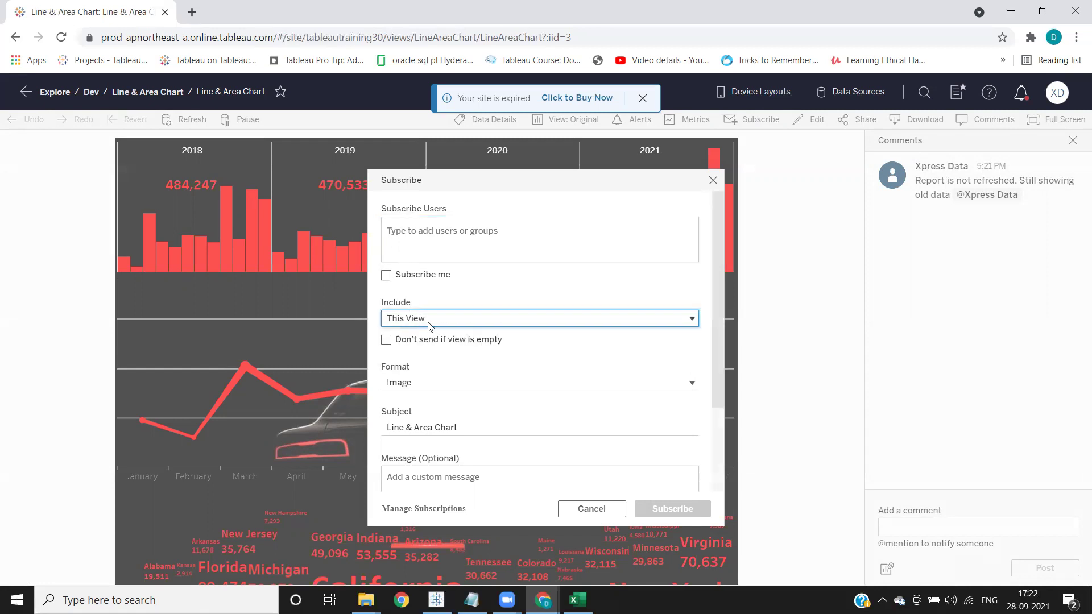
click(411, 385)
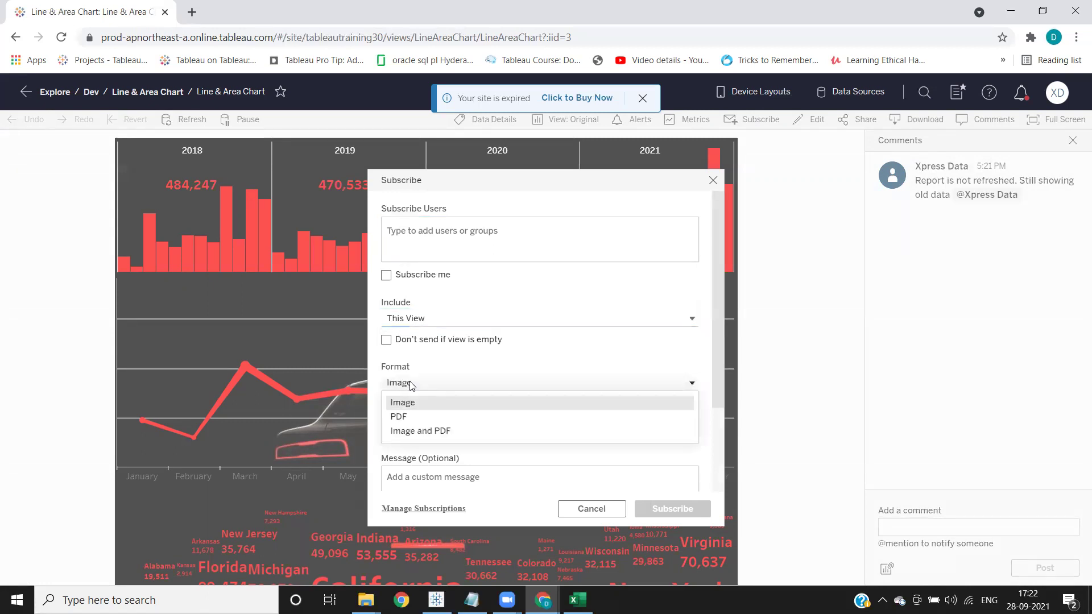
click(421, 416)
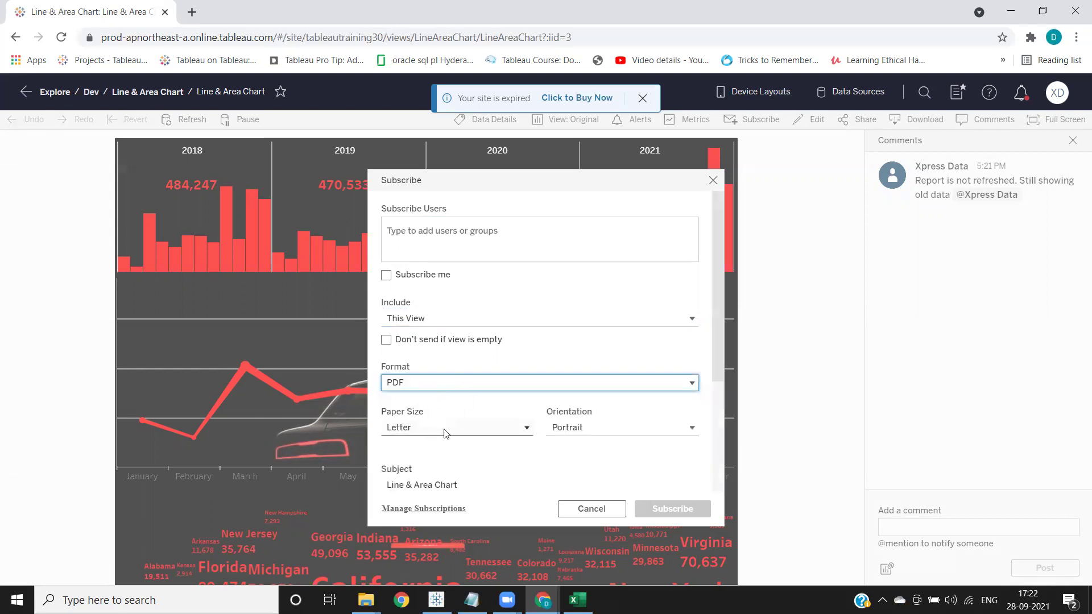
Expand the subscription's schedule details, set to one day a week at 17:25.
scroll(604, 436, down, 3)
scroll(603, 437, down, 1)
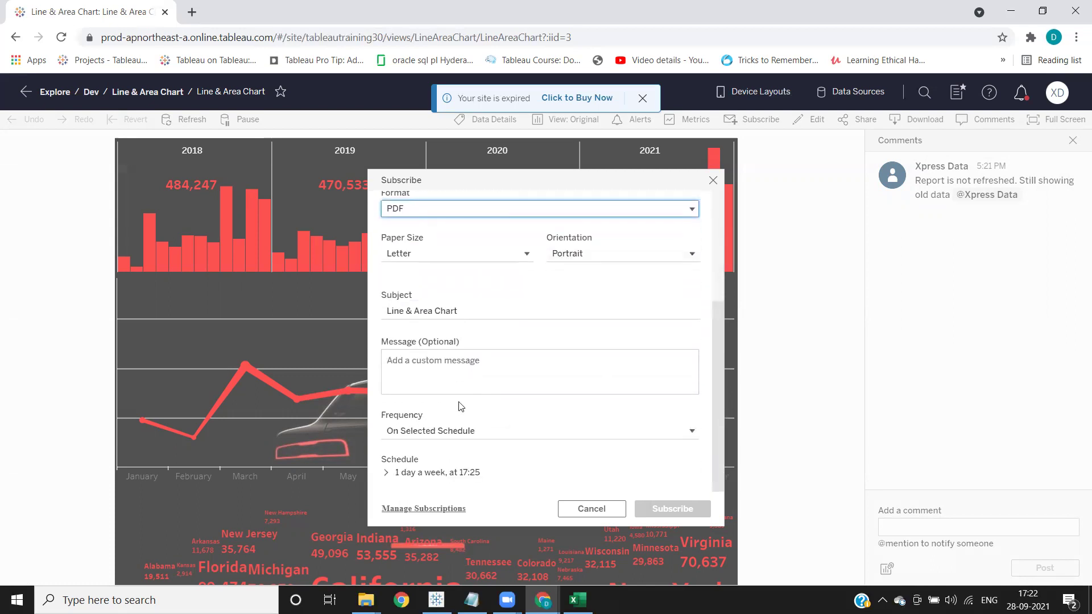
click(450, 371)
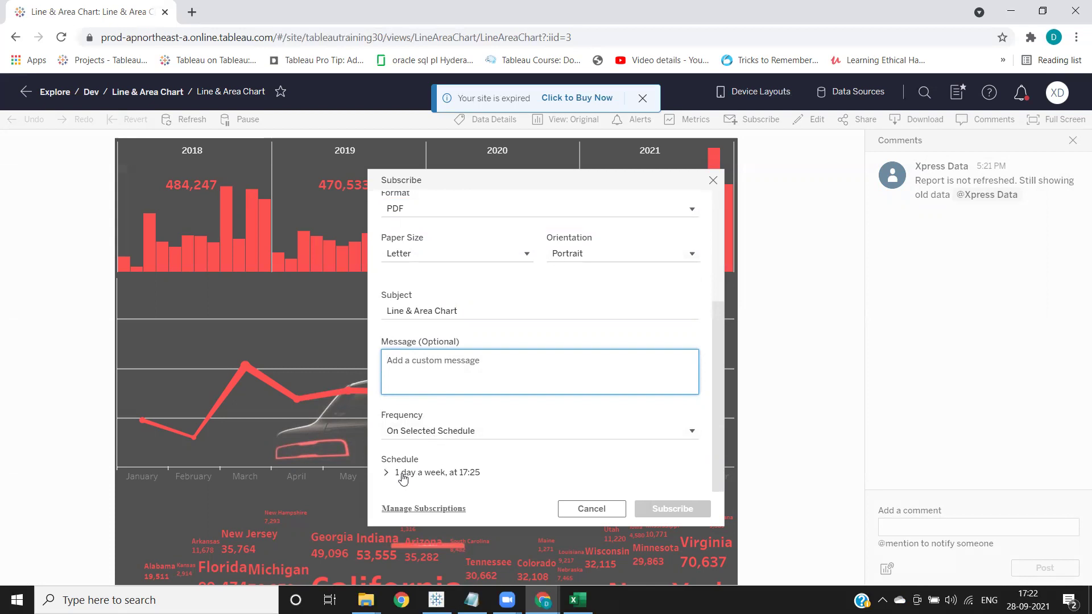
click(436, 481)
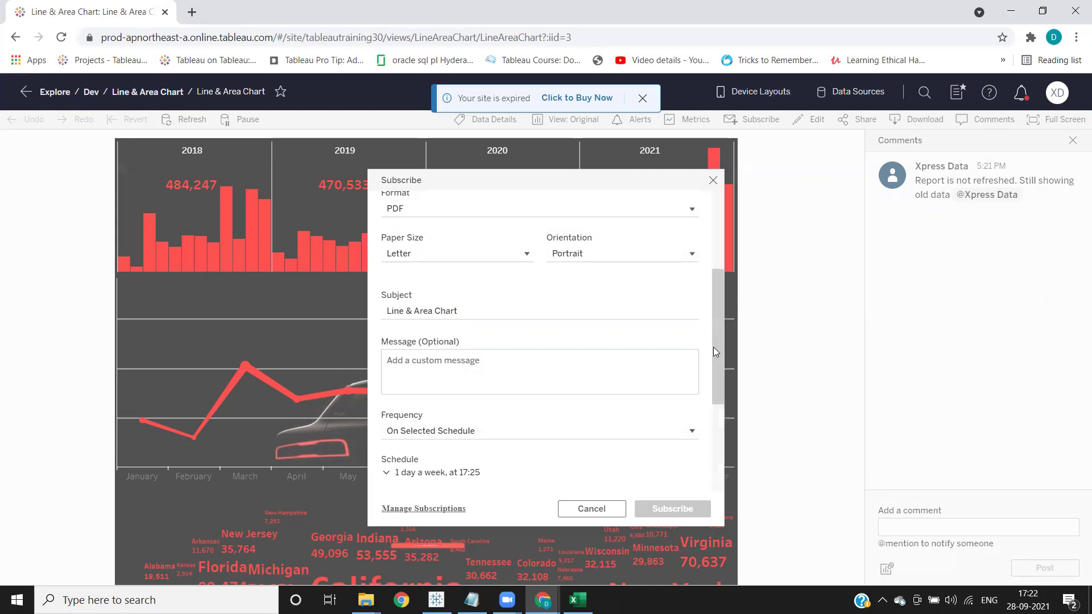
drag(720, 352, 729, 438)
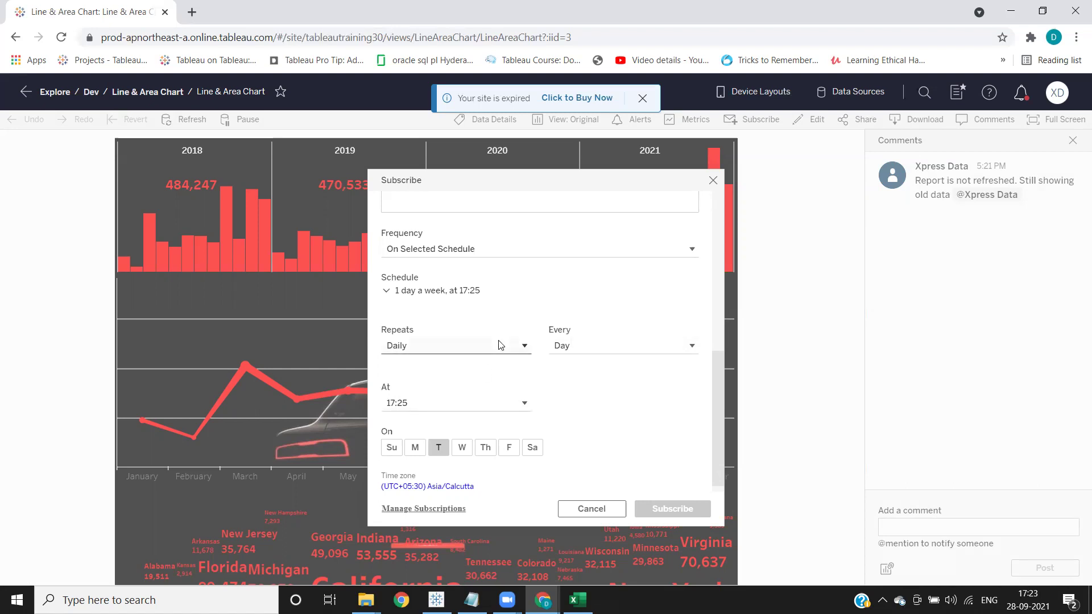
Add a site user as a subscription recipient and create the subscription.
scroll(499, 345, up, 6)
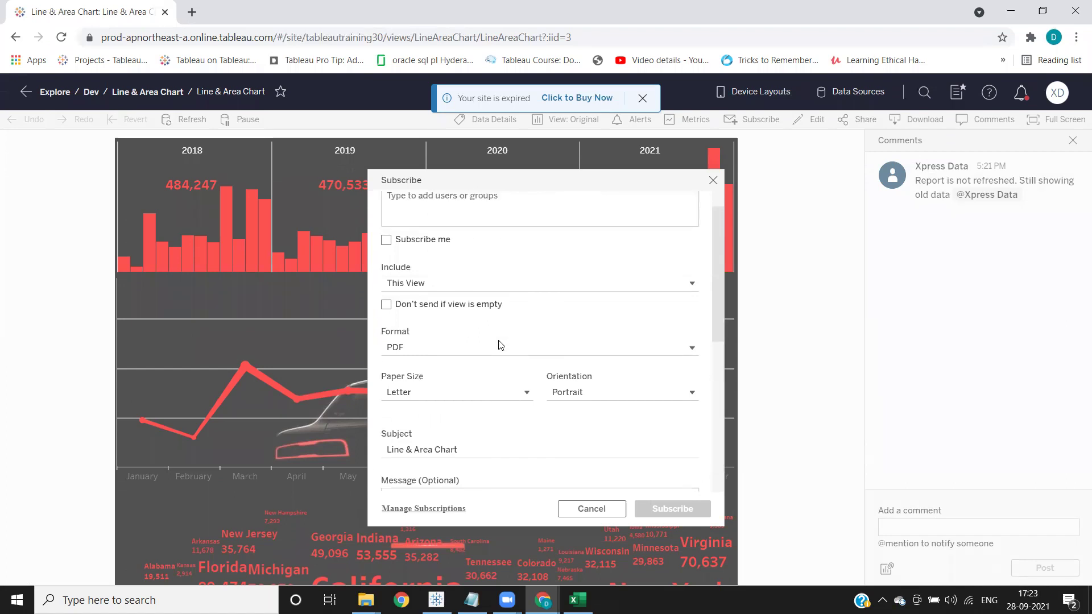
scroll(499, 345, up, 1)
click(475, 242)
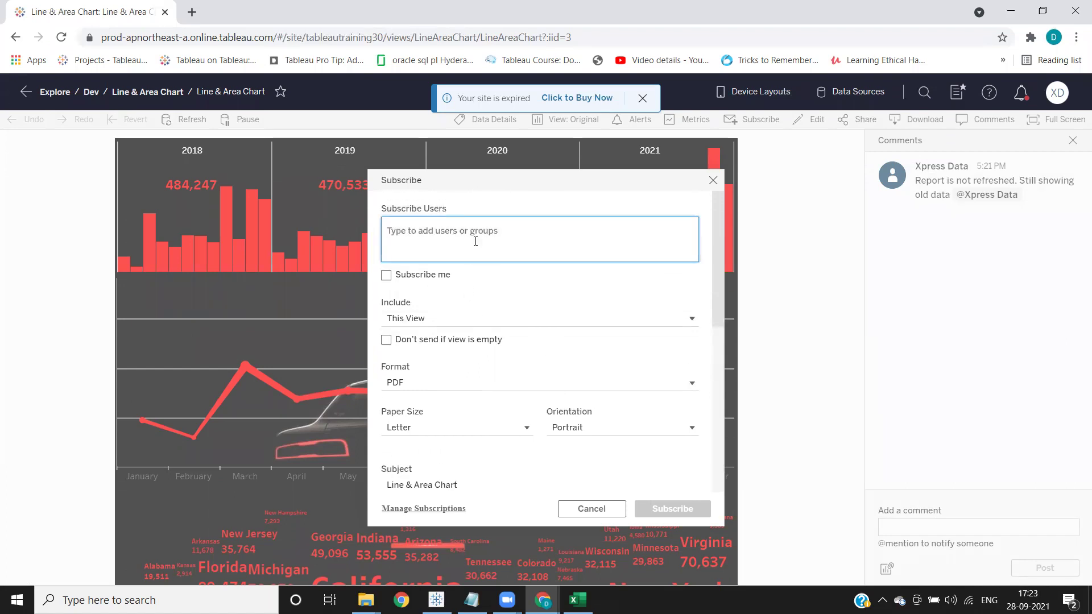
text(xpre)
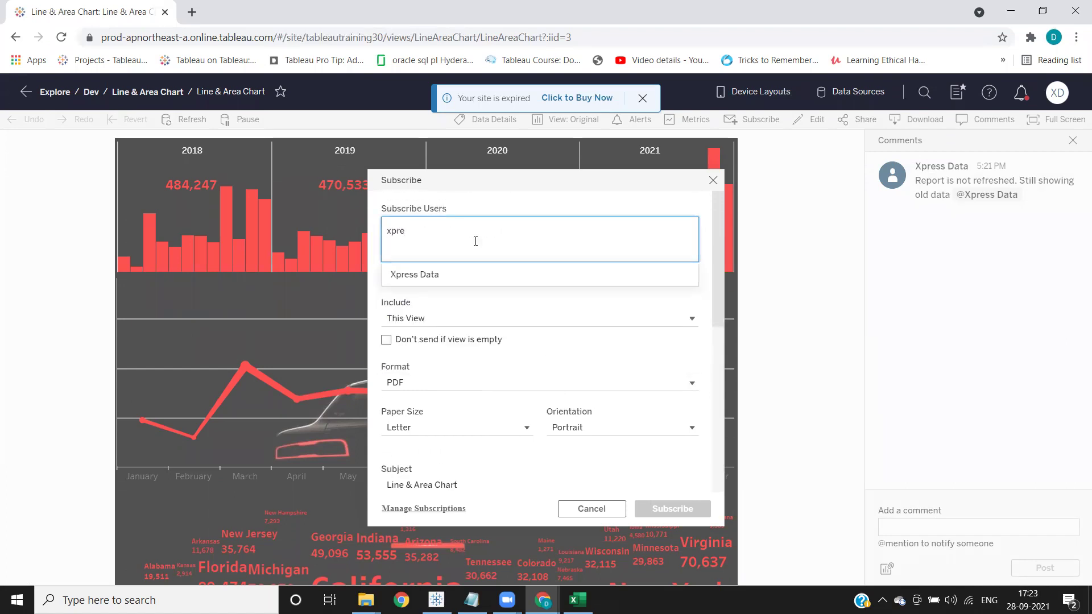
click(458, 275)
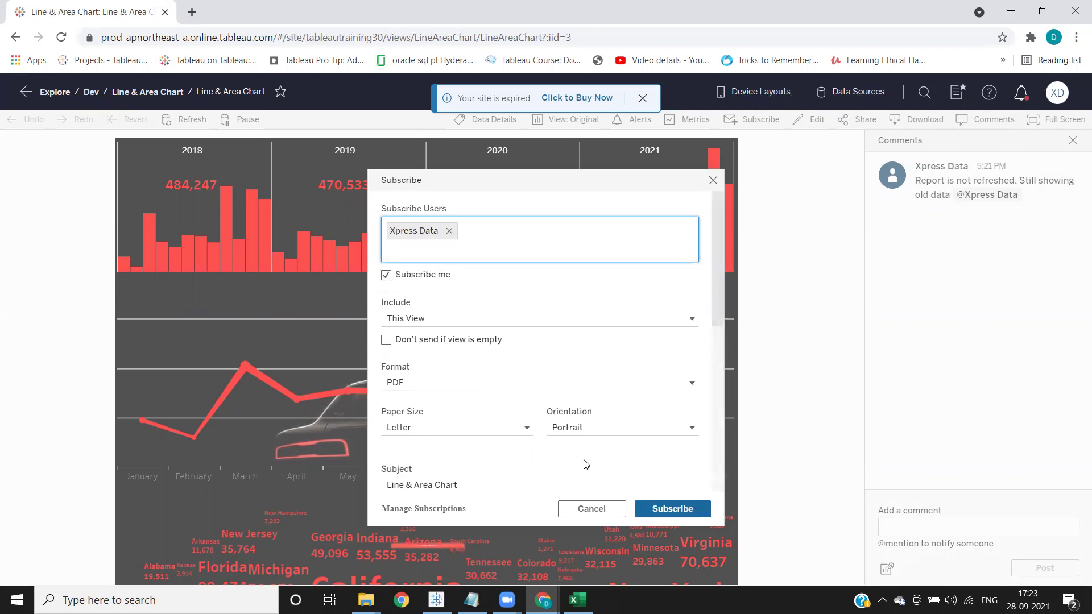
click(671, 507)
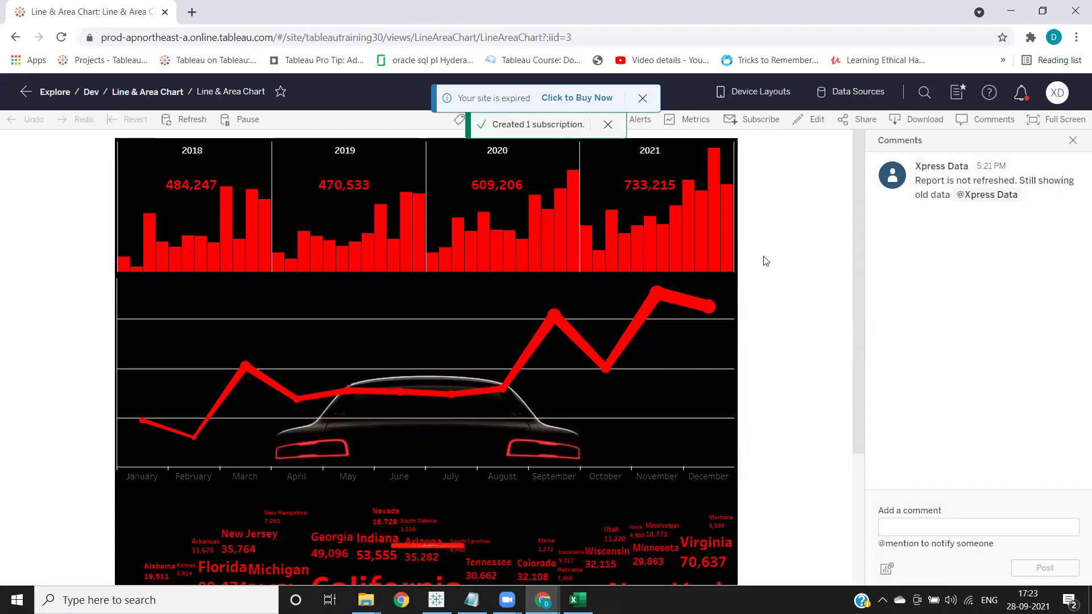
Dismiss the site-expired and subscription notices, then show the workbook's Extract Refreshes tab.
click(642, 97)
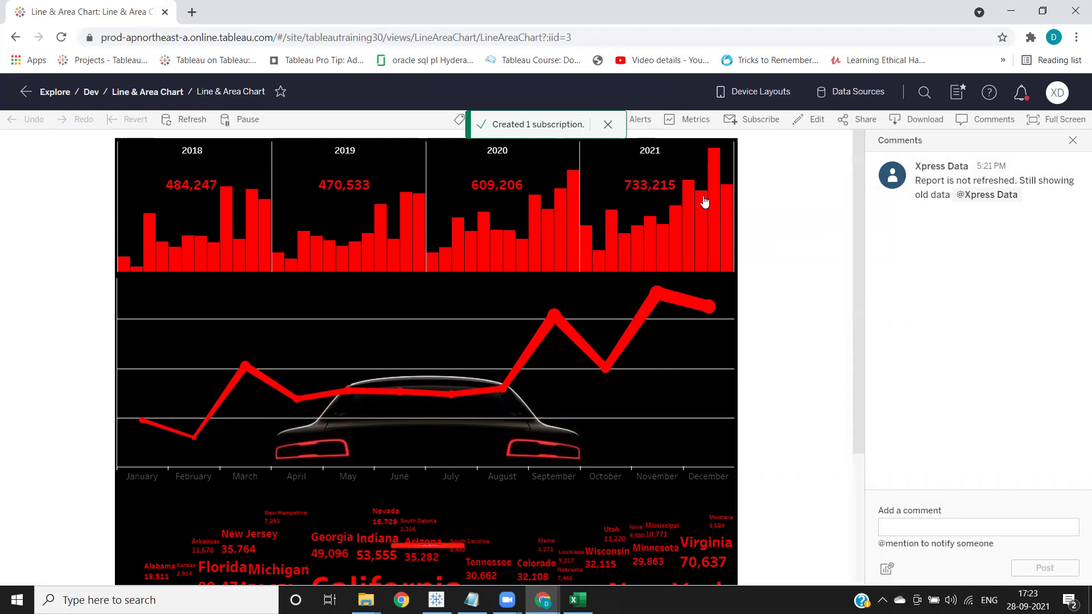
click(607, 124)
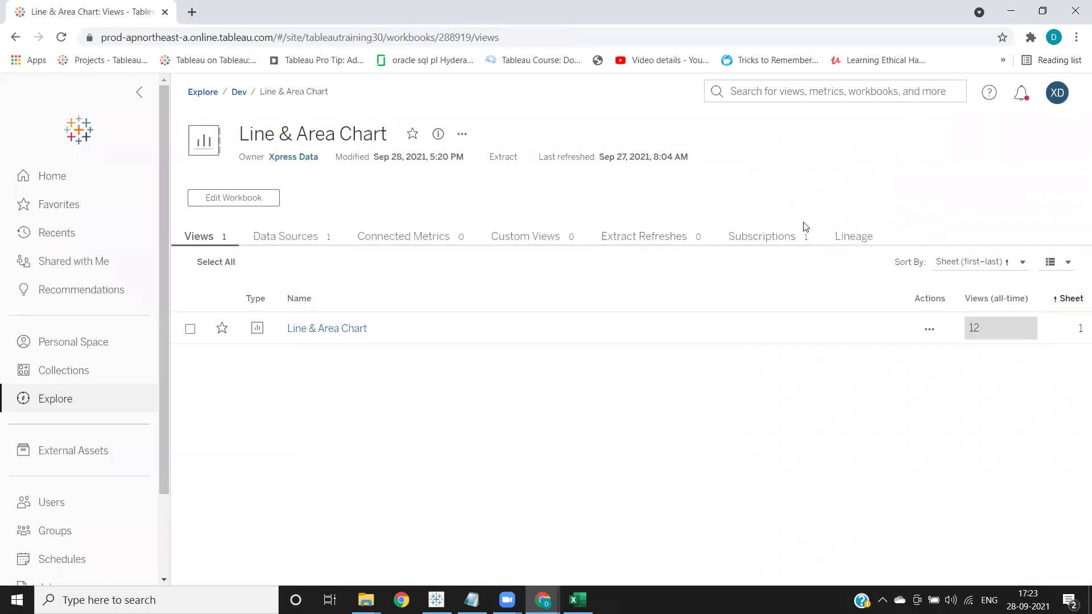
click(287, 239)
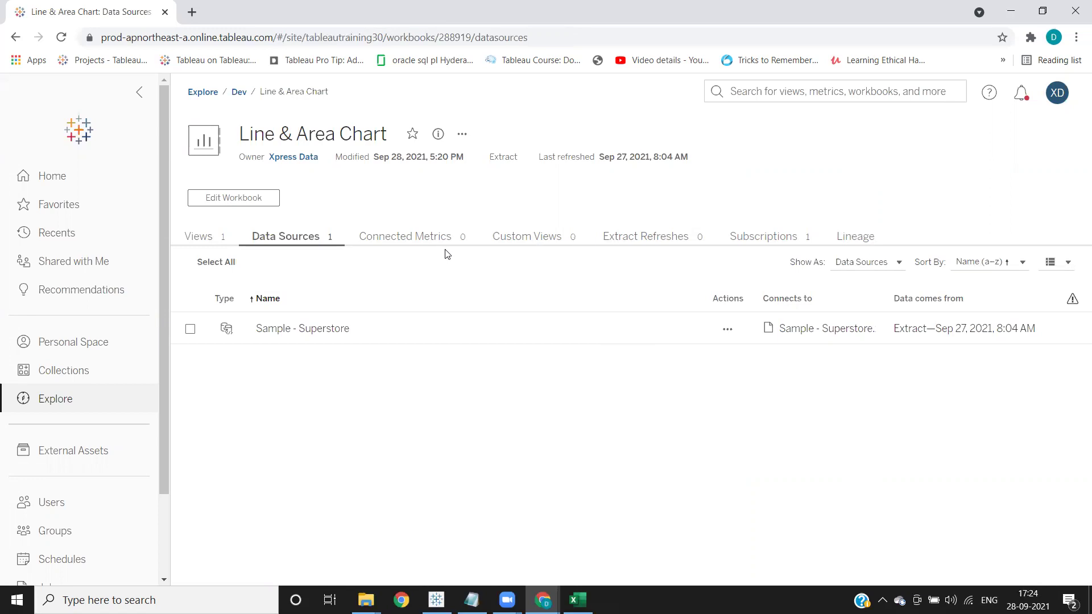
click(645, 244)
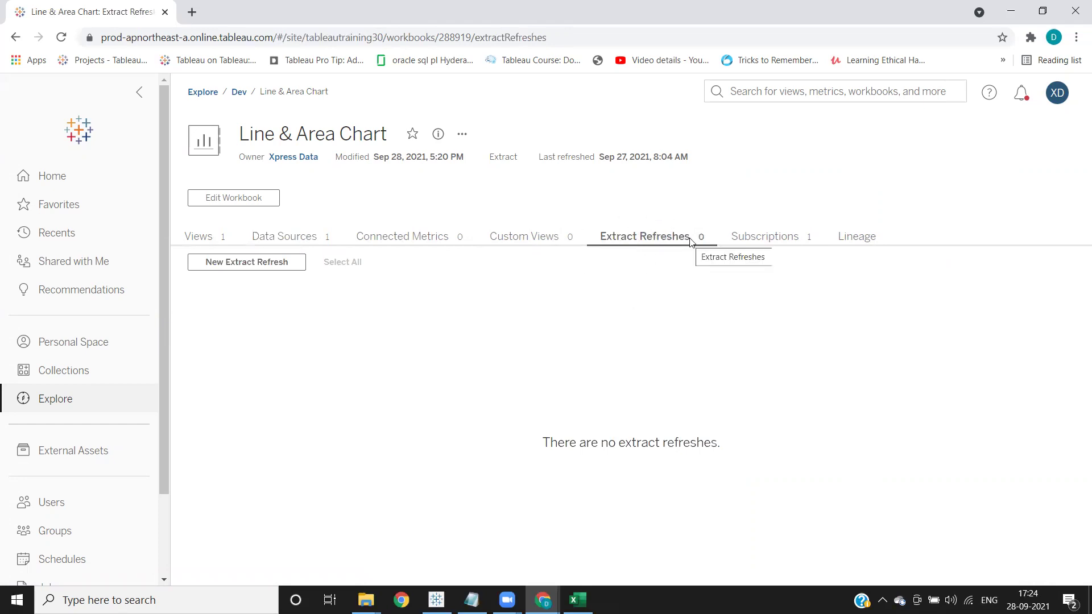
Start a new extract refresh that repeats daily, once a day.
click(238, 263)
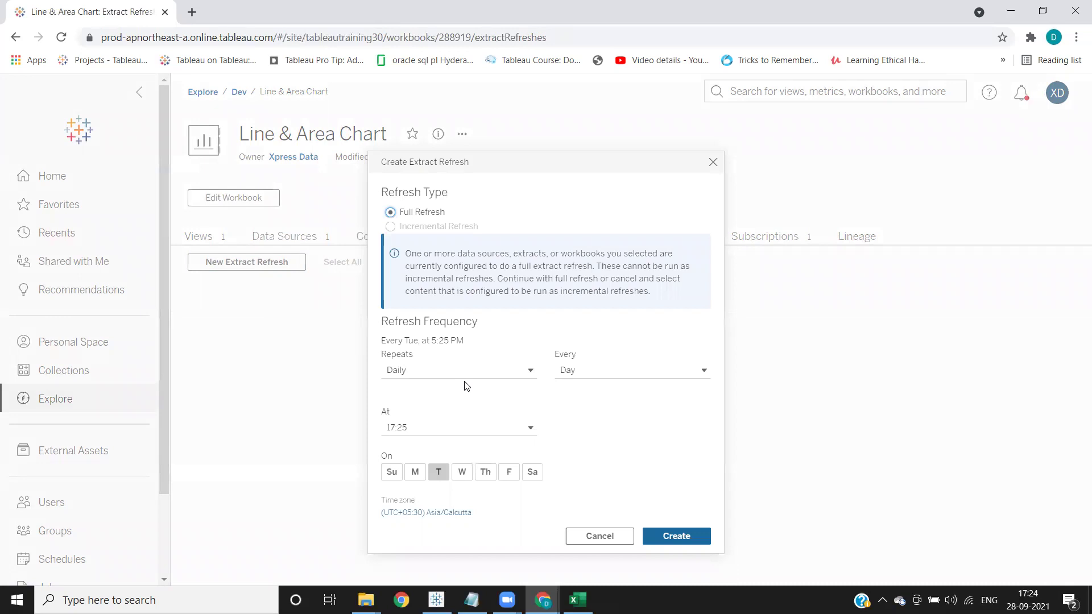
click(419, 369)
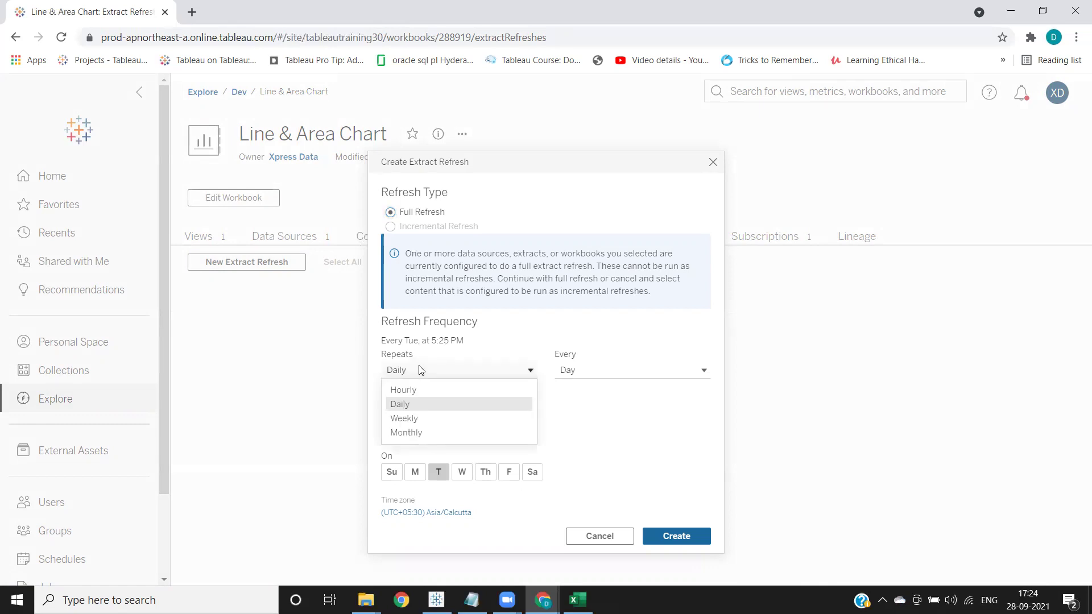
click(409, 406)
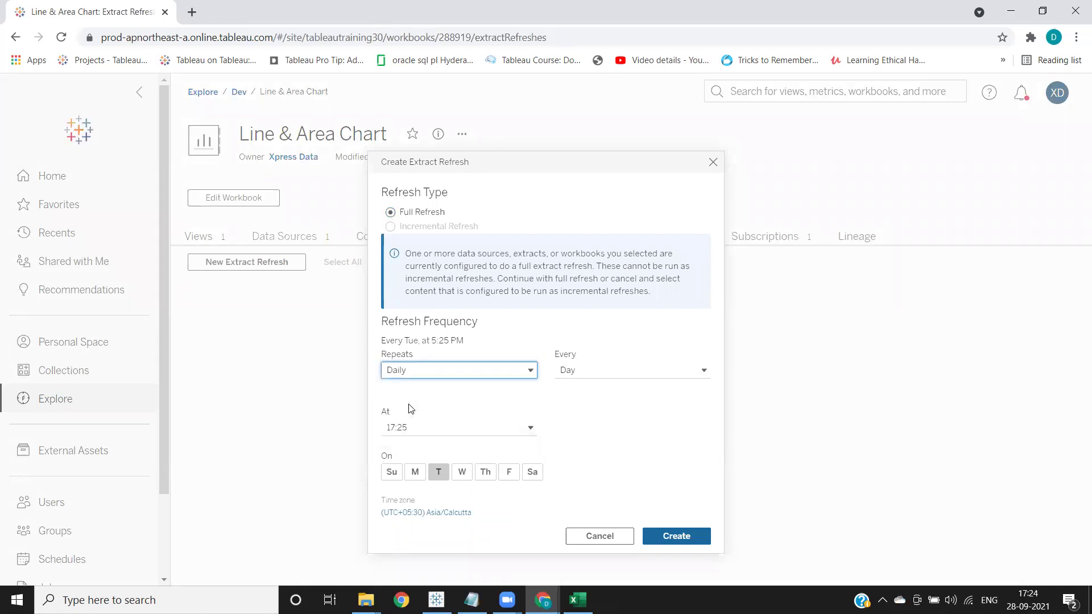
click(594, 373)
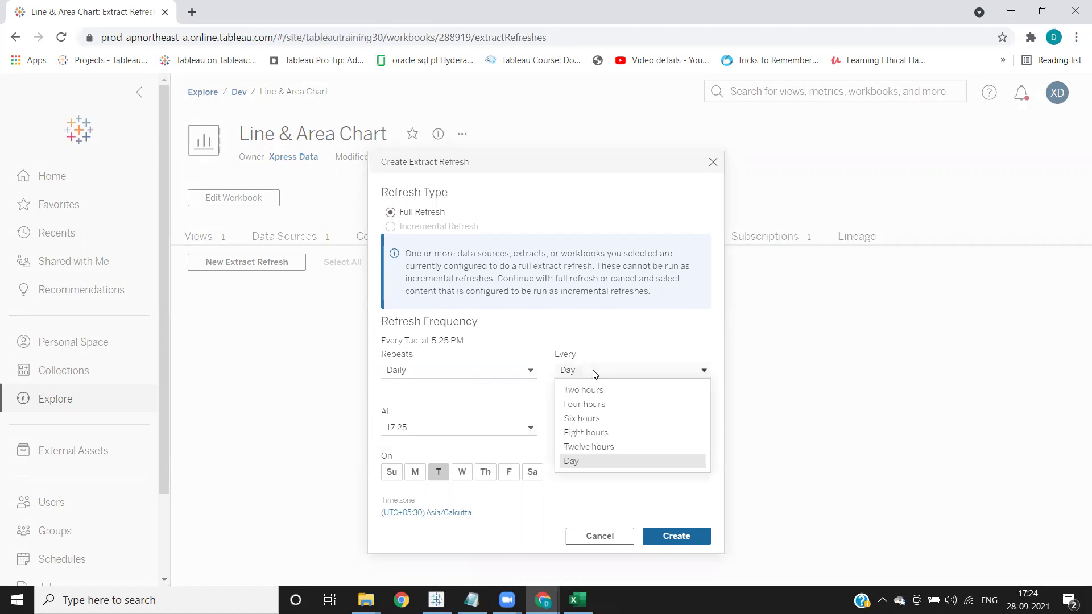
click(594, 373)
click(593, 372)
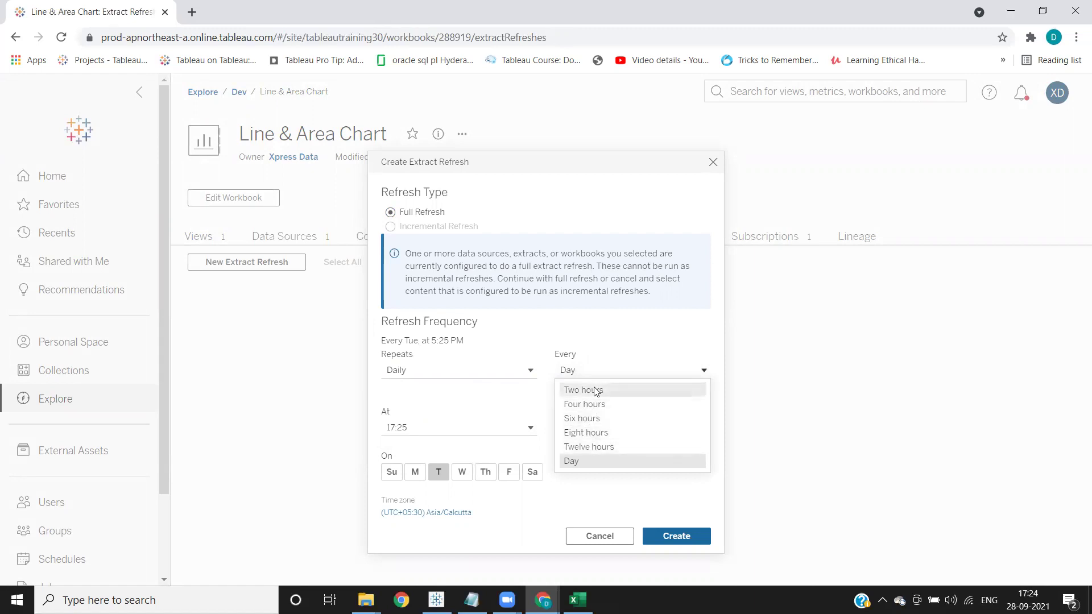
click(579, 464)
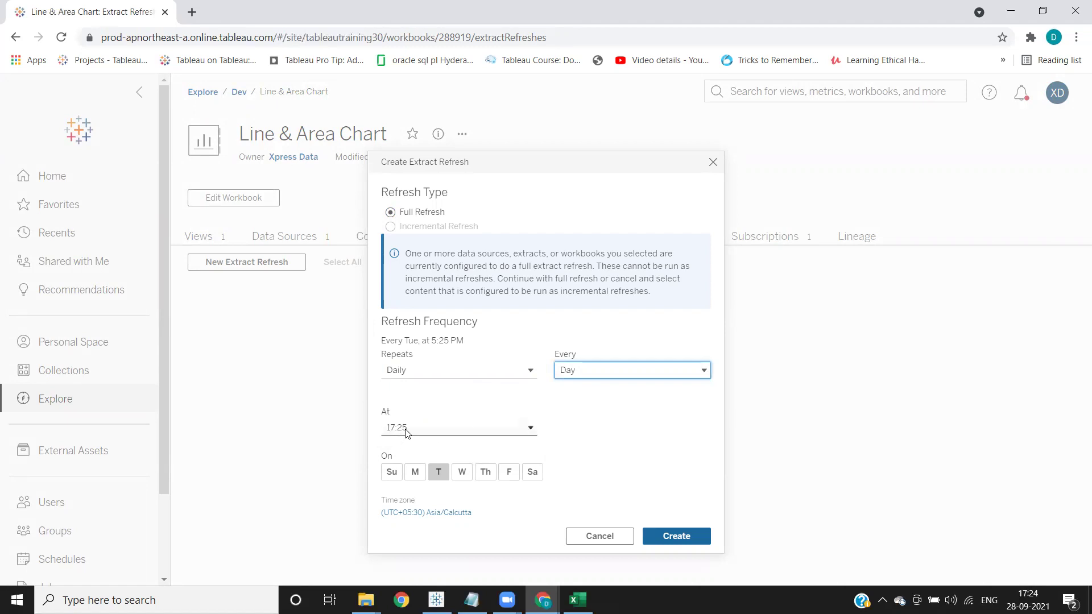
Add Monday, Wednesday and Thursday to the refresh days and create the Mon–Fri refresh.
click(416, 474)
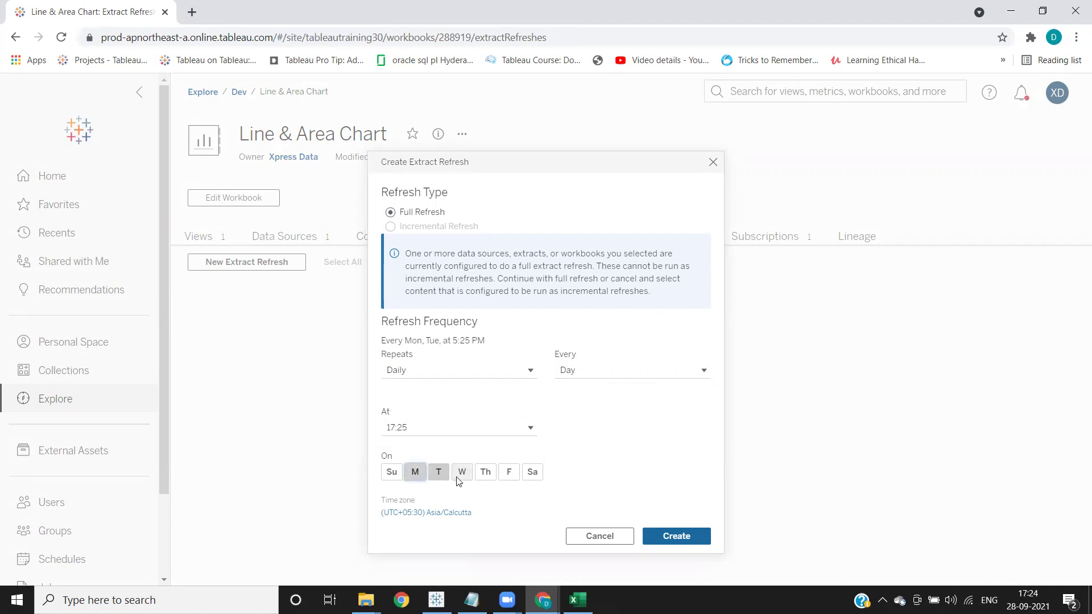
click(462, 475)
click(487, 474)
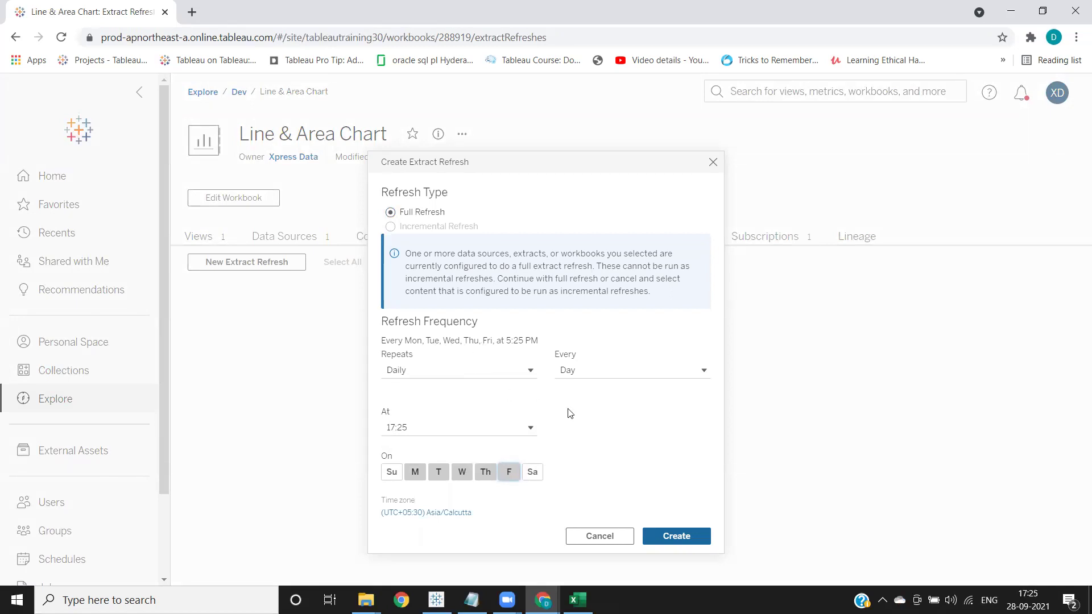
click(673, 538)
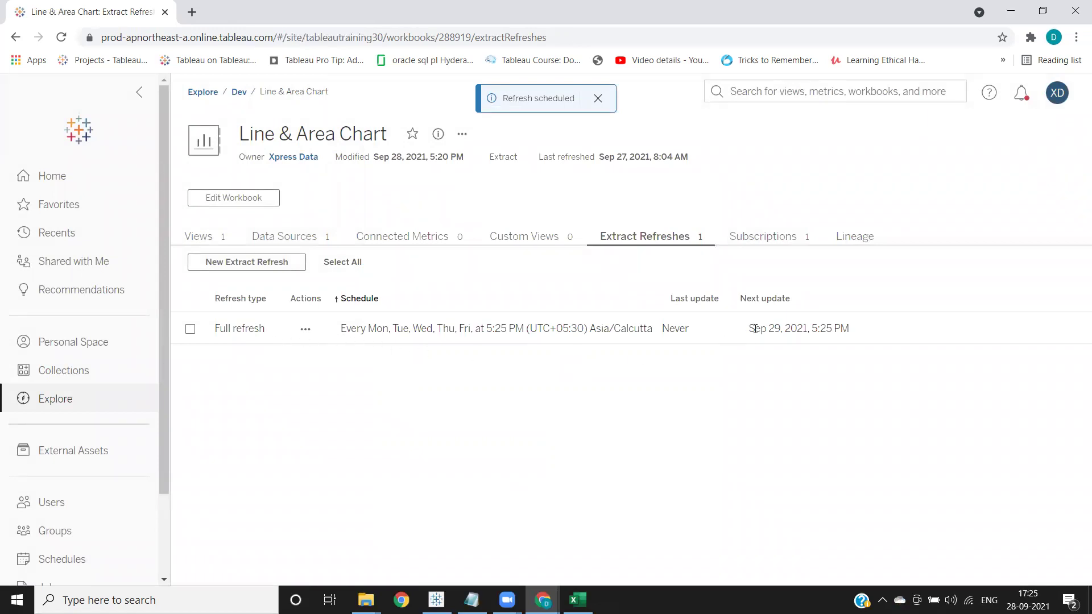
Run the 5:25 PM scheduled extract refresh immediately.
drag(811, 330, 849, 325)
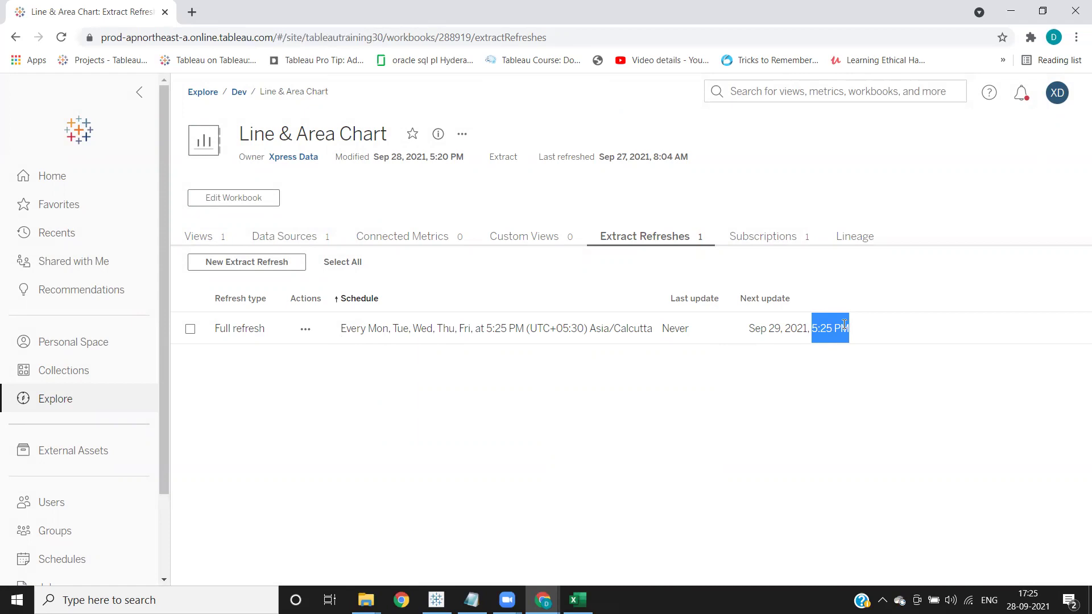
click(357, 327)
click(306, 329)
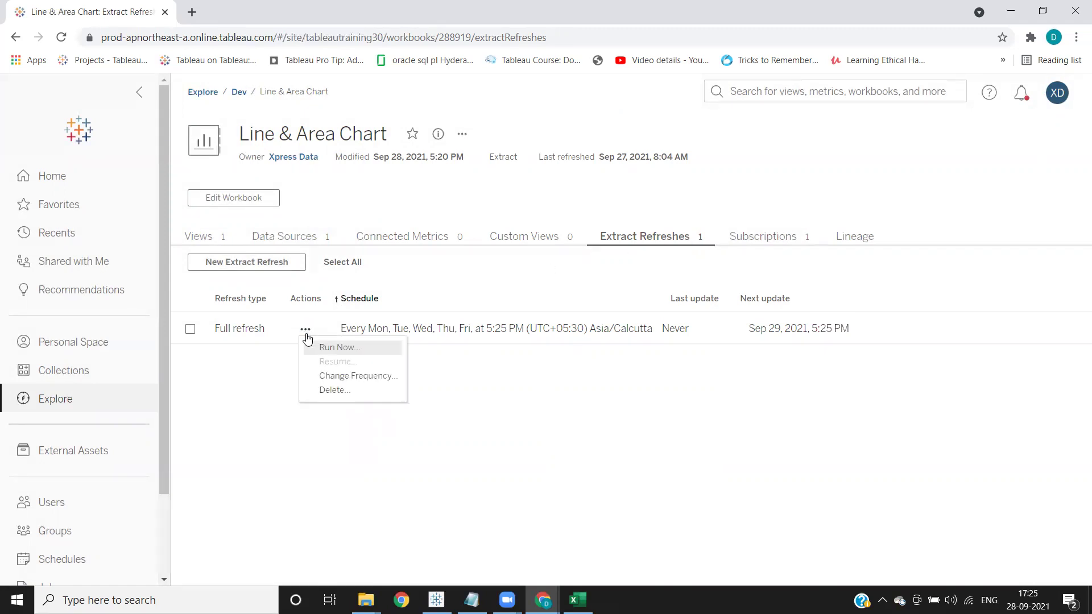
click(341, 348)
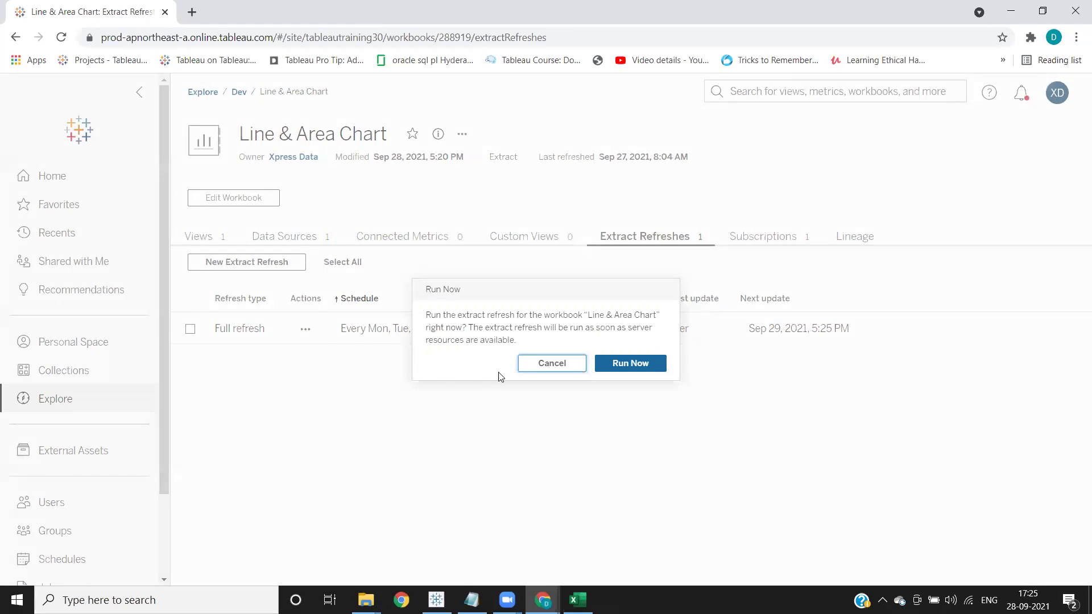
click(624, 367)
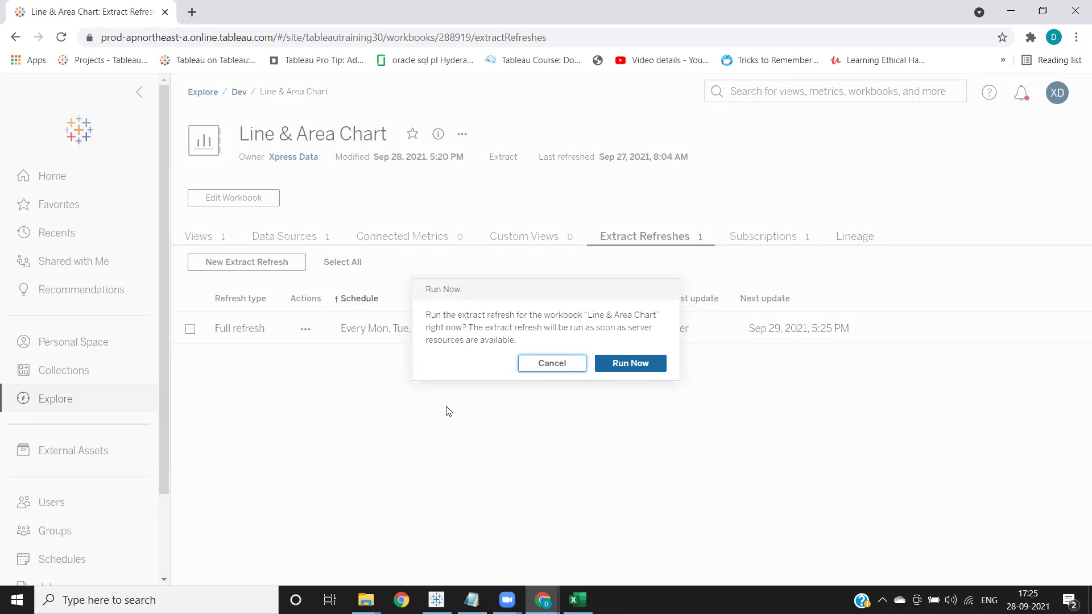
Delete the scheduled extract refresh.
click(305, 331)
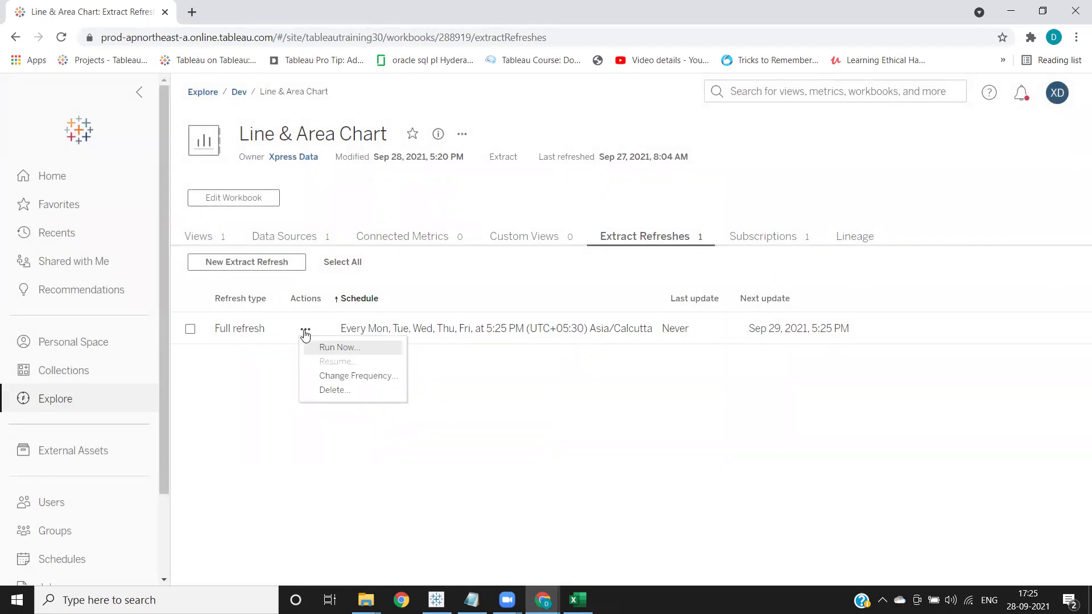
click(340, 391)
click(621, 354)
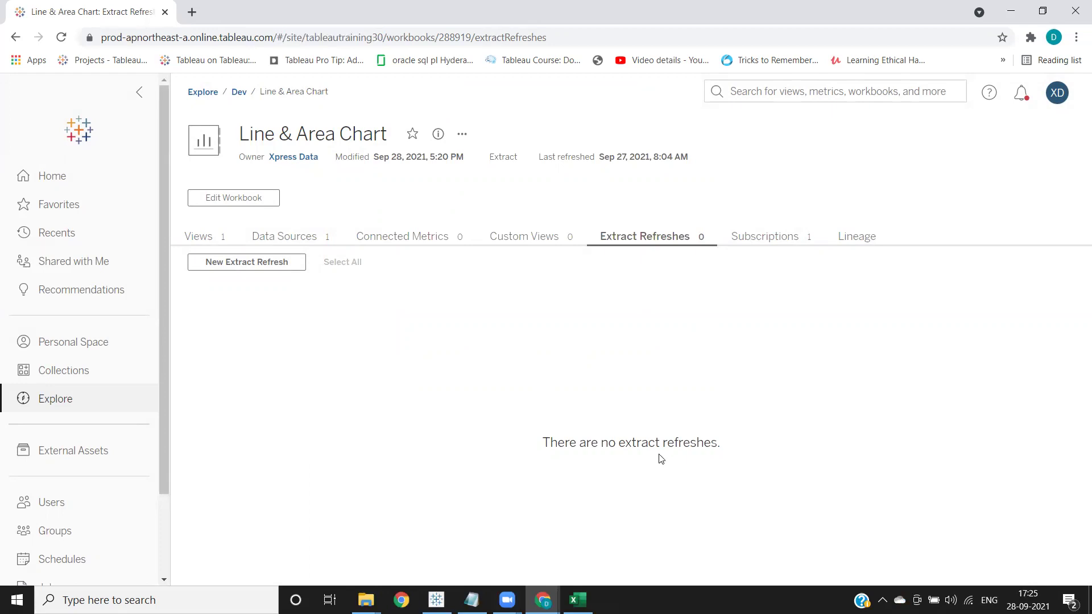
Show the workbook's Subscriptions tab with the weekly Tuesday 5:25 PM subscription.
click(772, 242)
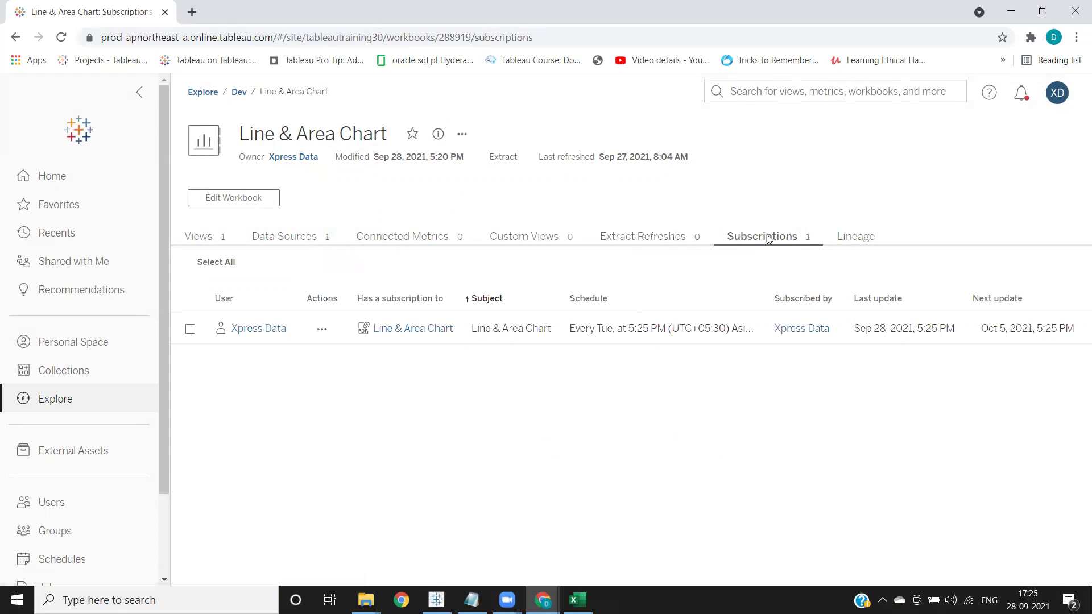